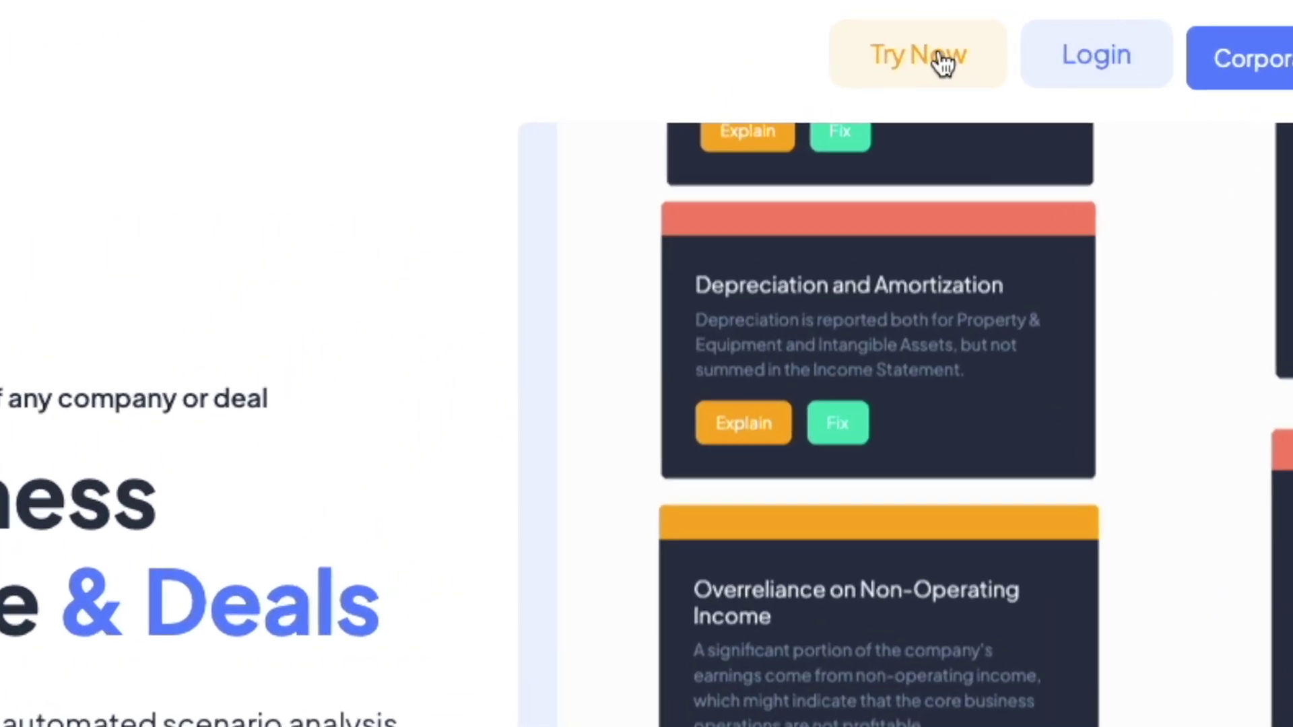
Open the free sign-up form with the landing page's Try Now button
click(888, 29)
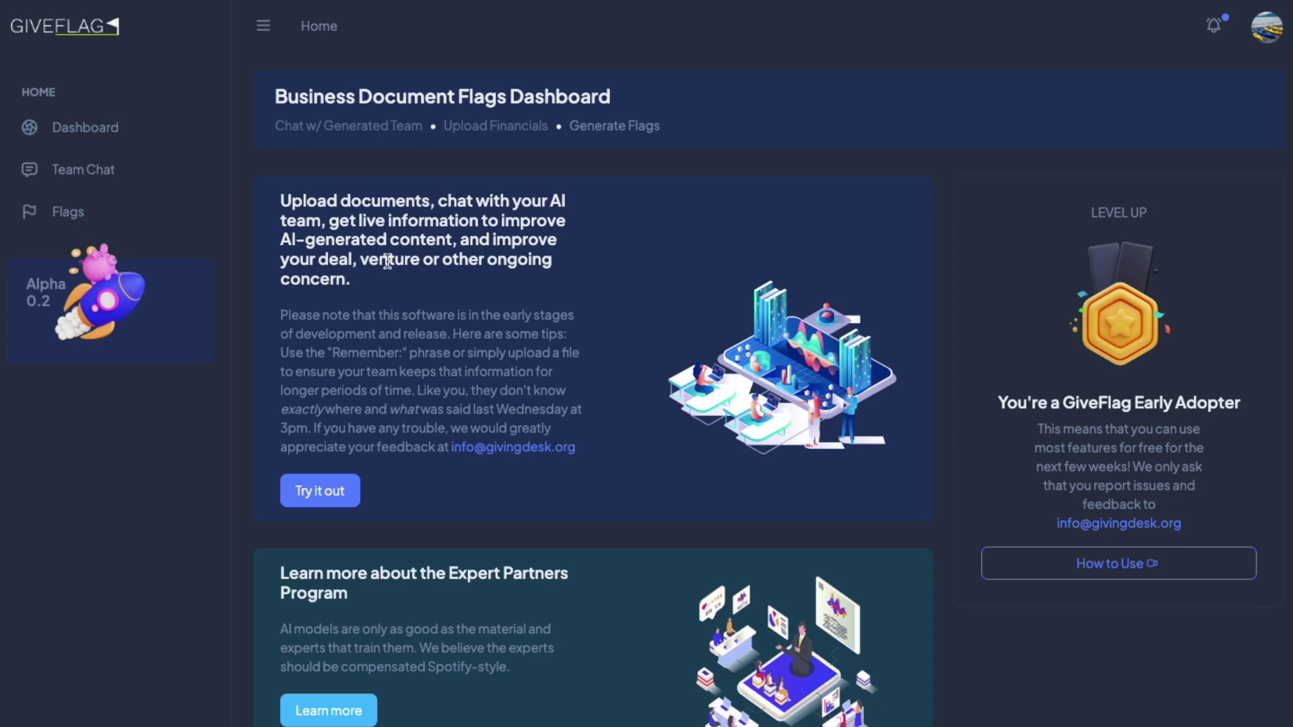
Close the CSO persona's bio and read the Analyst persona's bio
scroll(335, 545, down, 10)
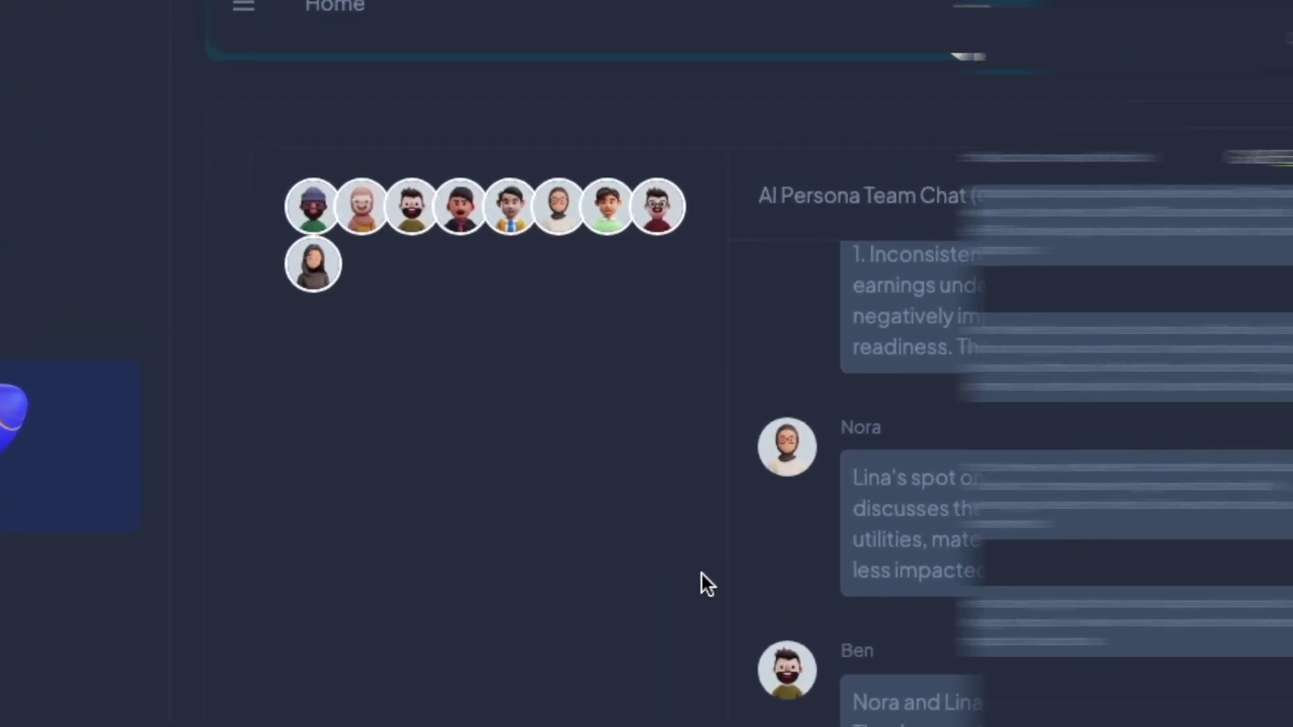
click(319, 165)
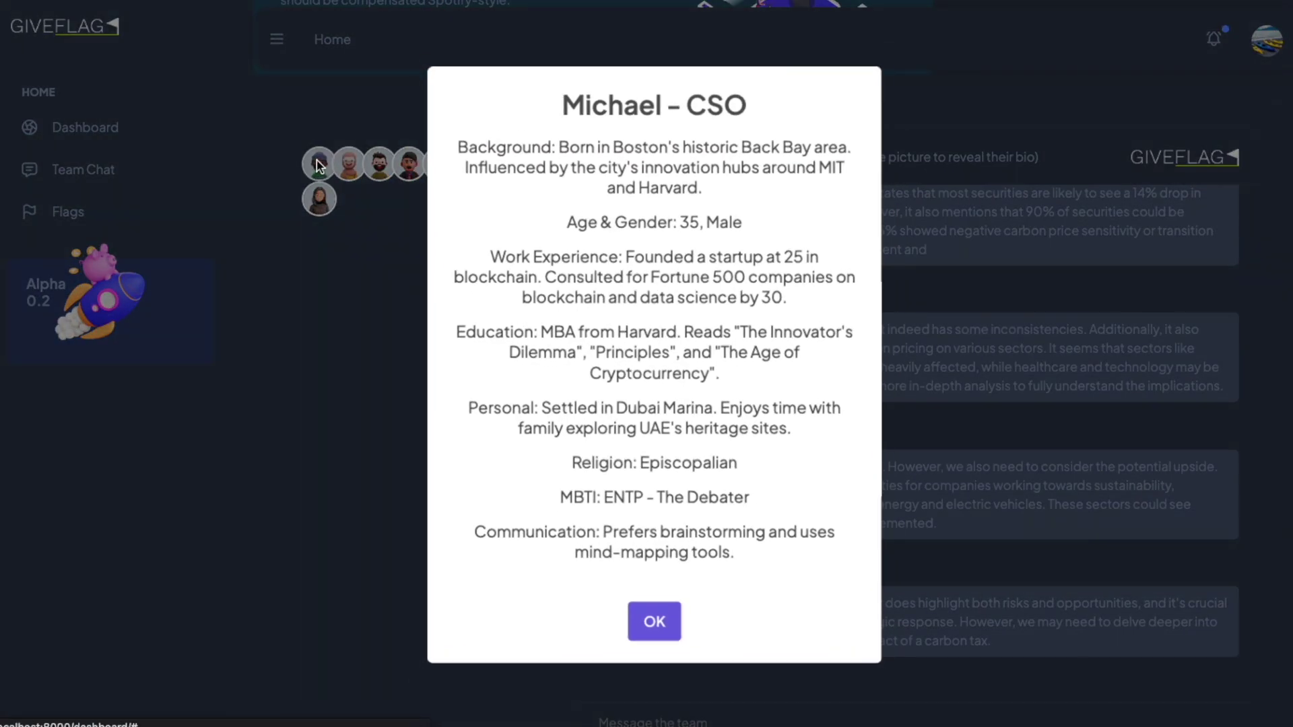
click(375, 332)
click(320, 200)
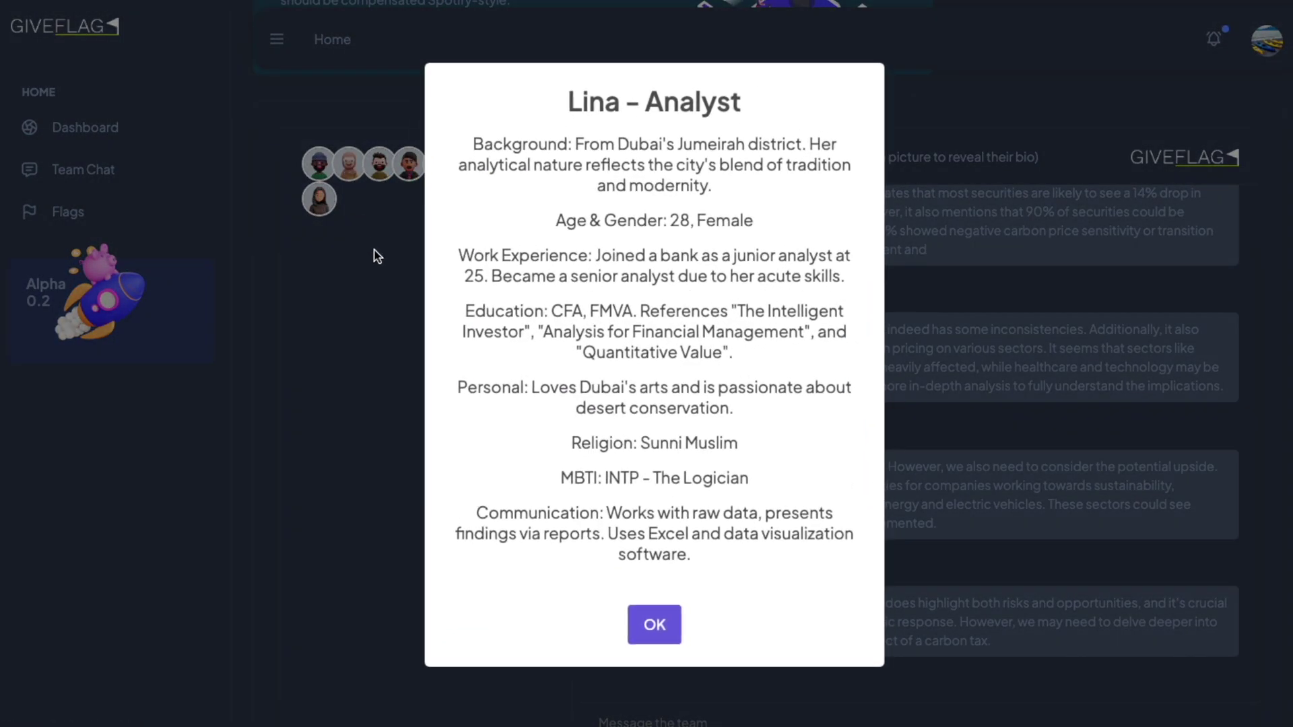
click(377, 256)
Read the CTO, Accountant and CFO persona bios, then continue down to the team chat
click(409, 164)
click(405, 232)
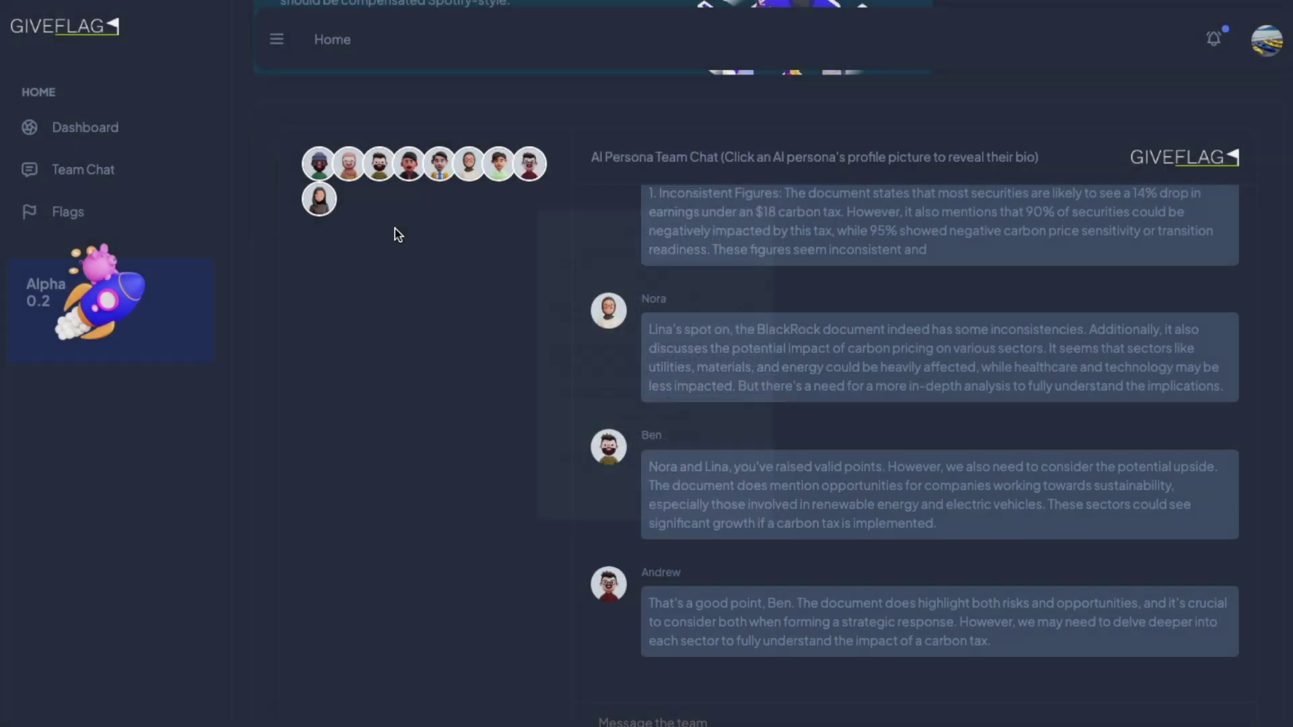
click(469, 164)
click(354, 364)
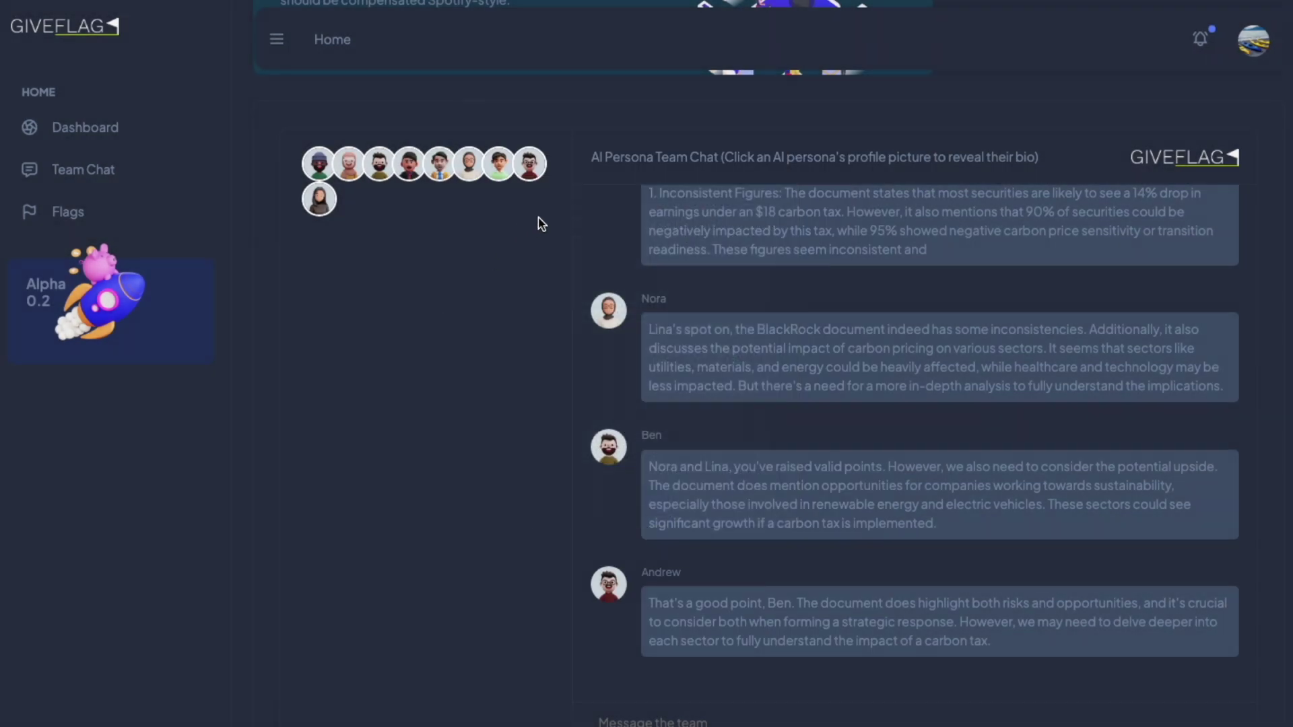
click(532, 174)
click(402, 465)
scroll(1281, 404, down, 2)
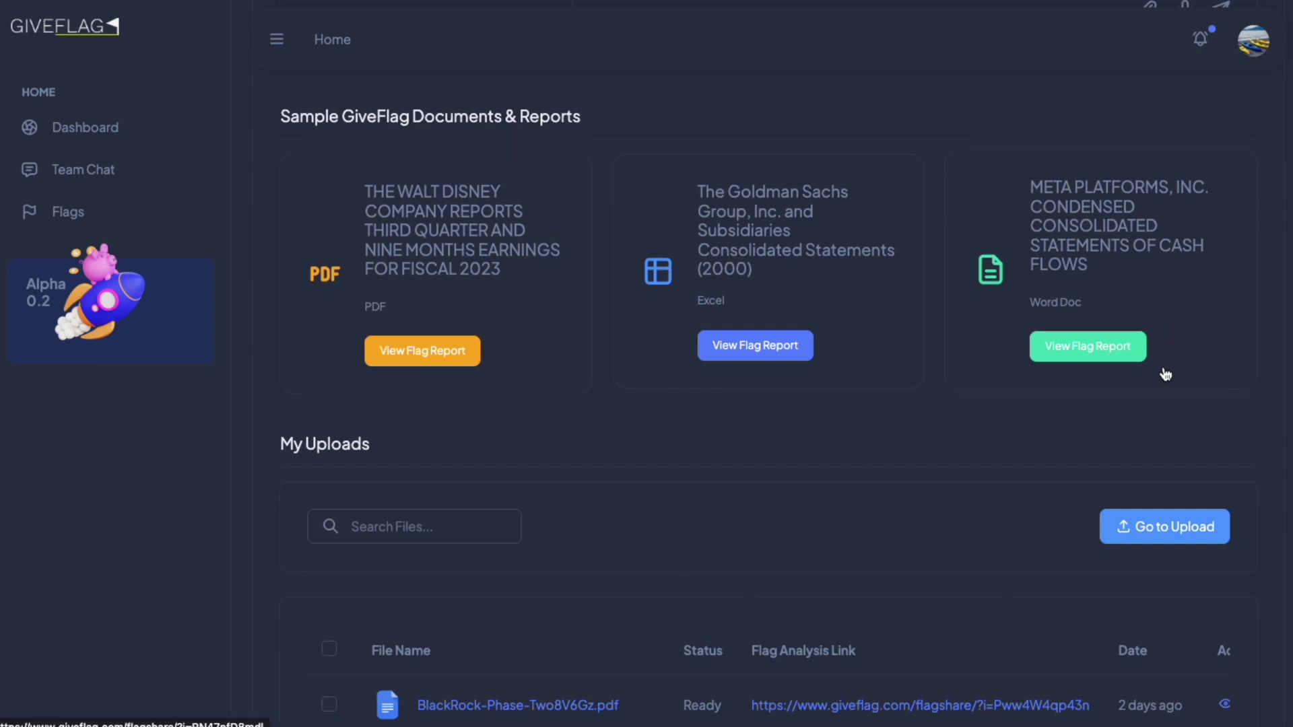
Open BlackRock-Phase-Two8V6Gz.pdf from the My Uploads list
scroll(1164, 370, down, 3)
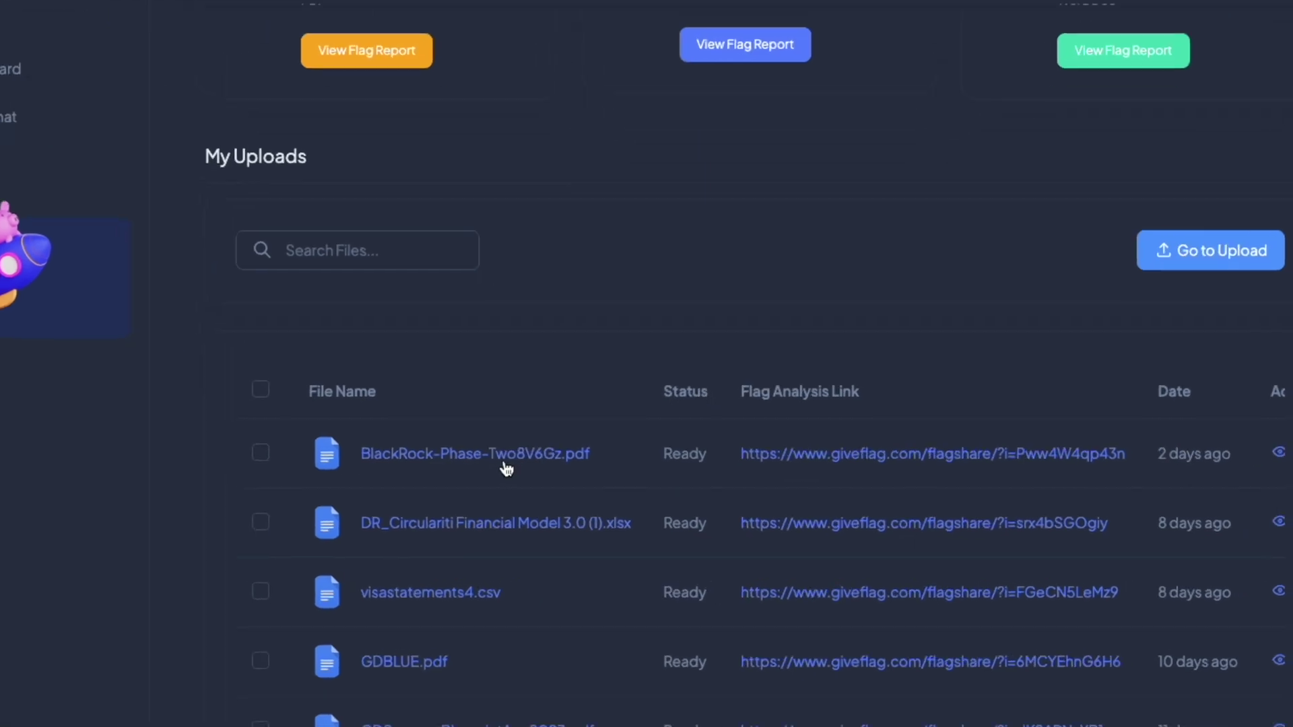
click(367, 425)
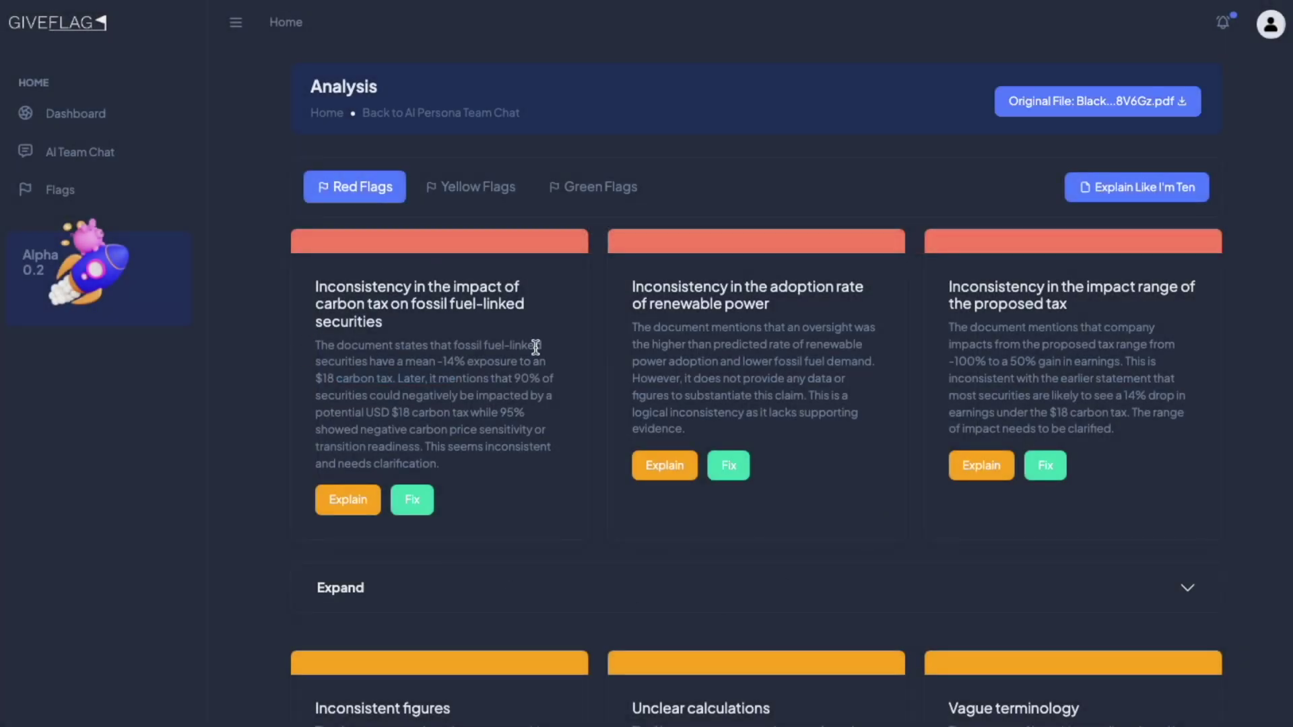
Read the carbon tax inconsistency flag's explanation, then request the Explain Like I'm Ten version
click(348, 499)
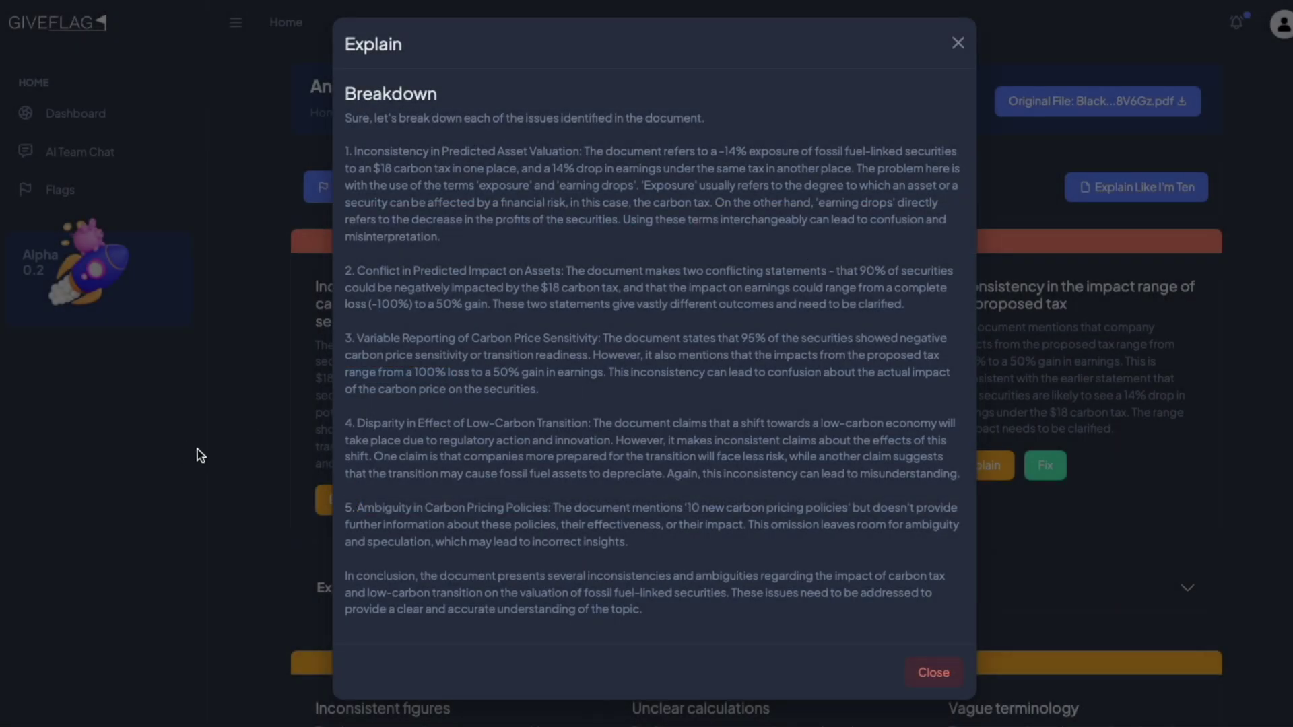
click(322, 306)
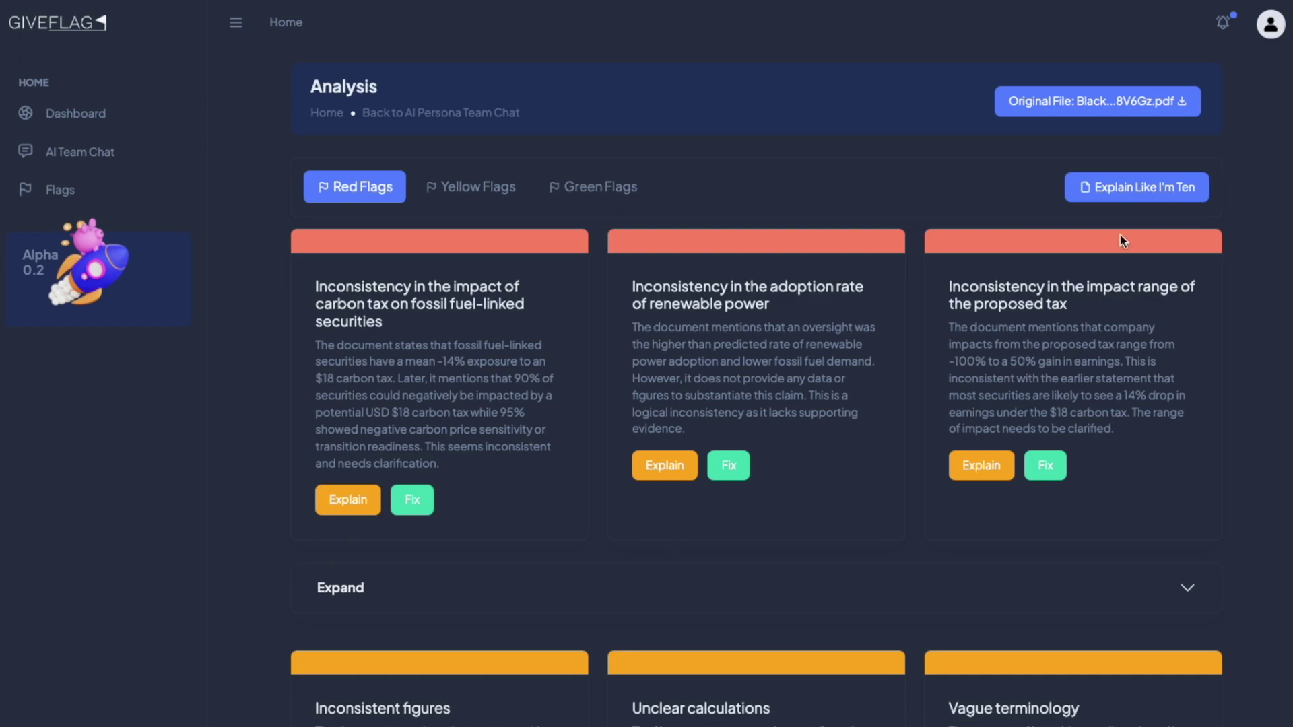
click(1133, 187)
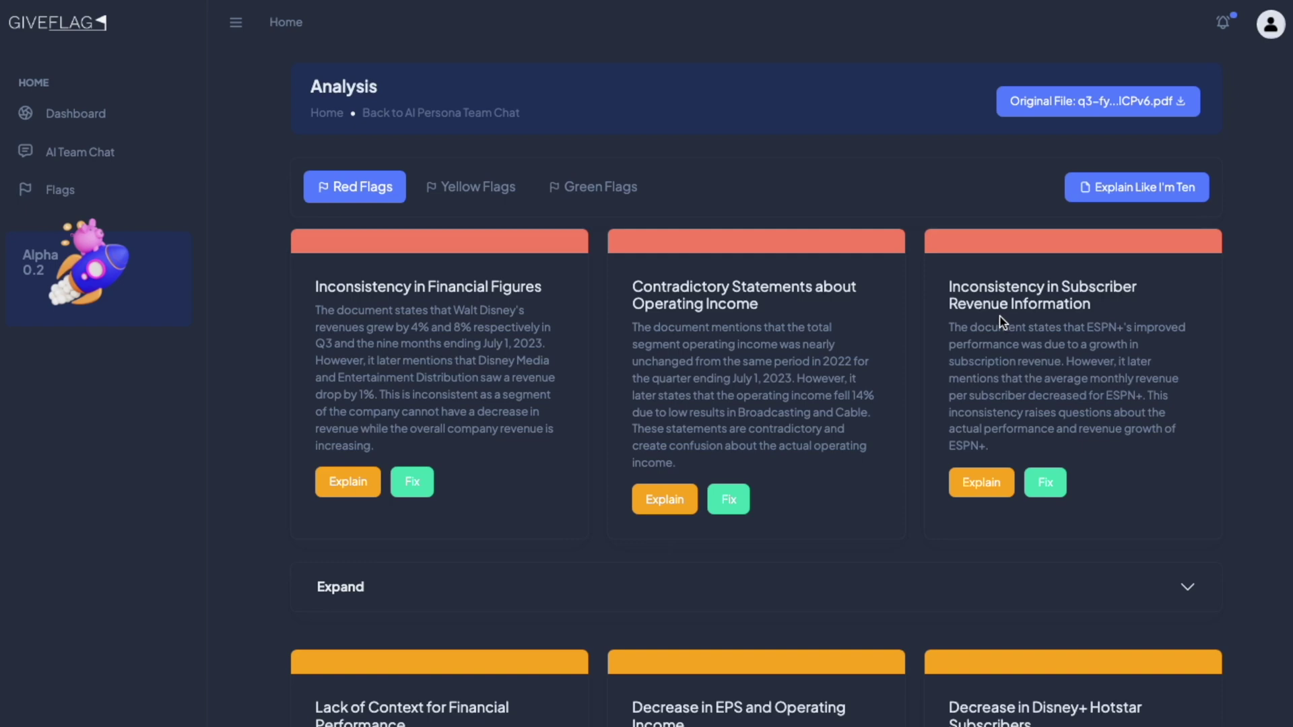
Scroll through the Disney Q3 report's Red, Yellow and Green flag cards
scroll(1003, 322, down, 5)
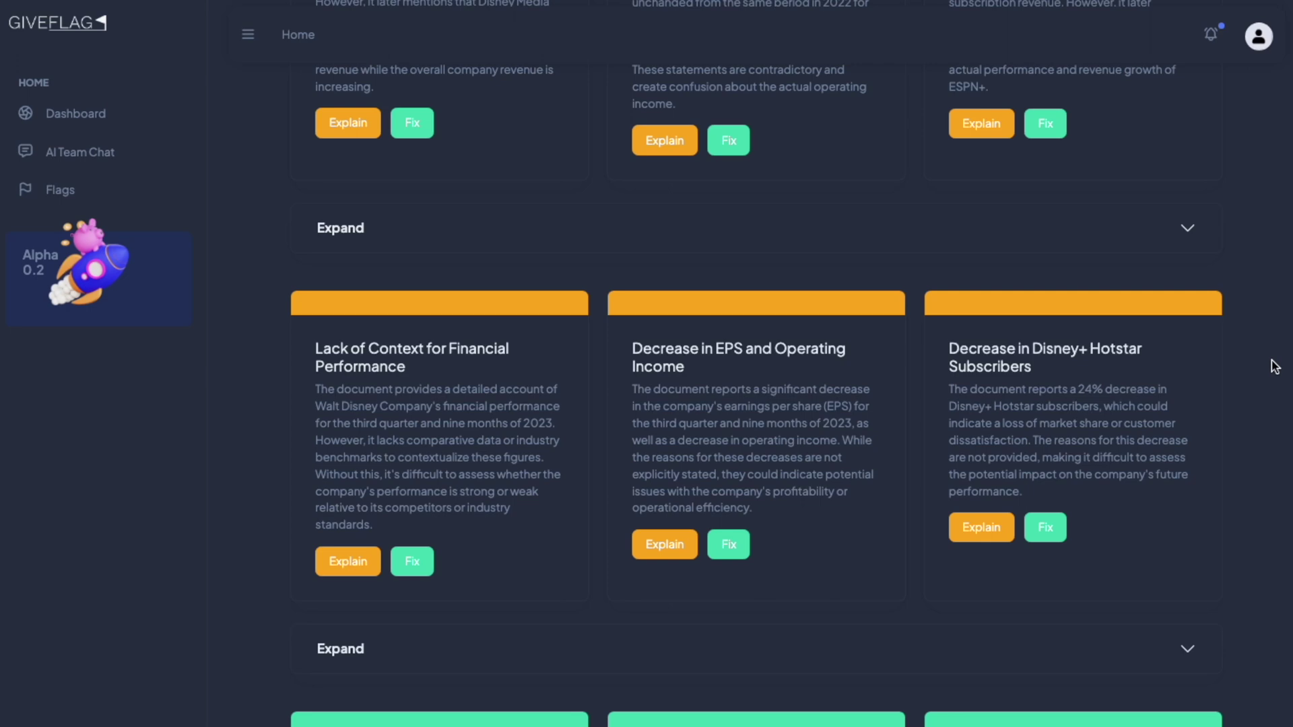
scroll(1274, 367, down, 5)
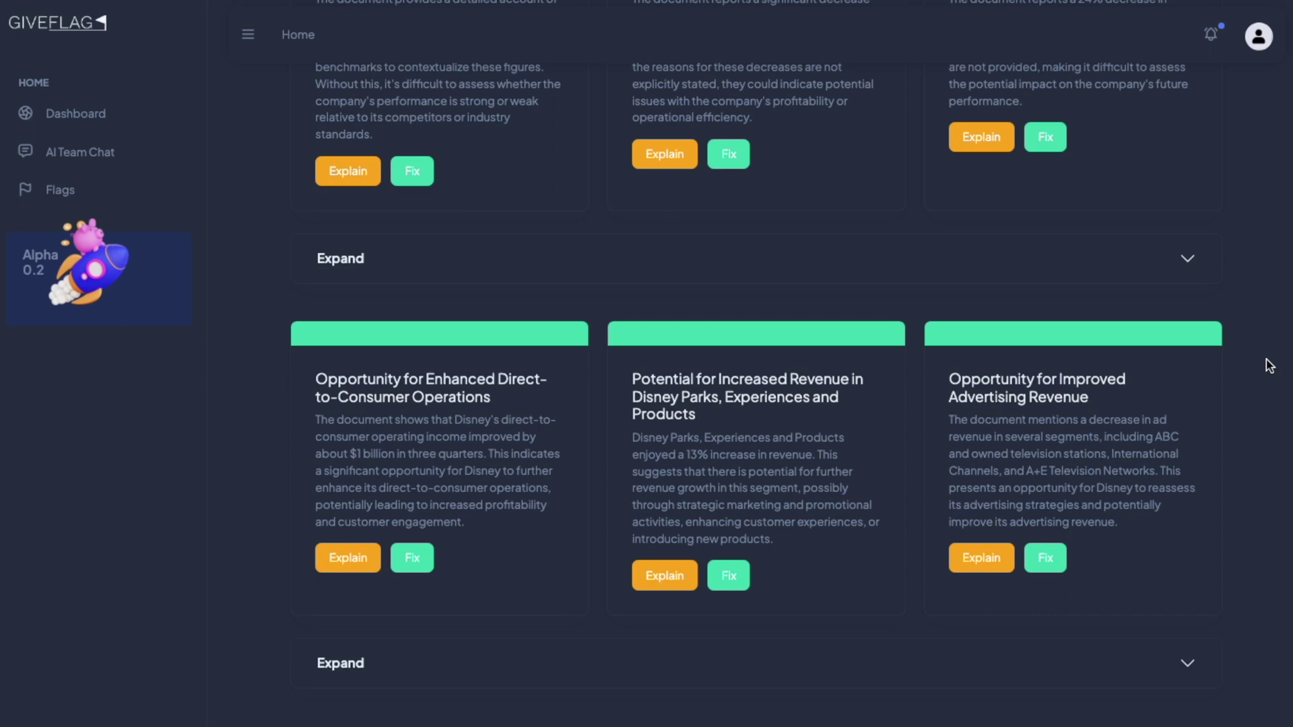
scroll(1269, 366, up, 1)
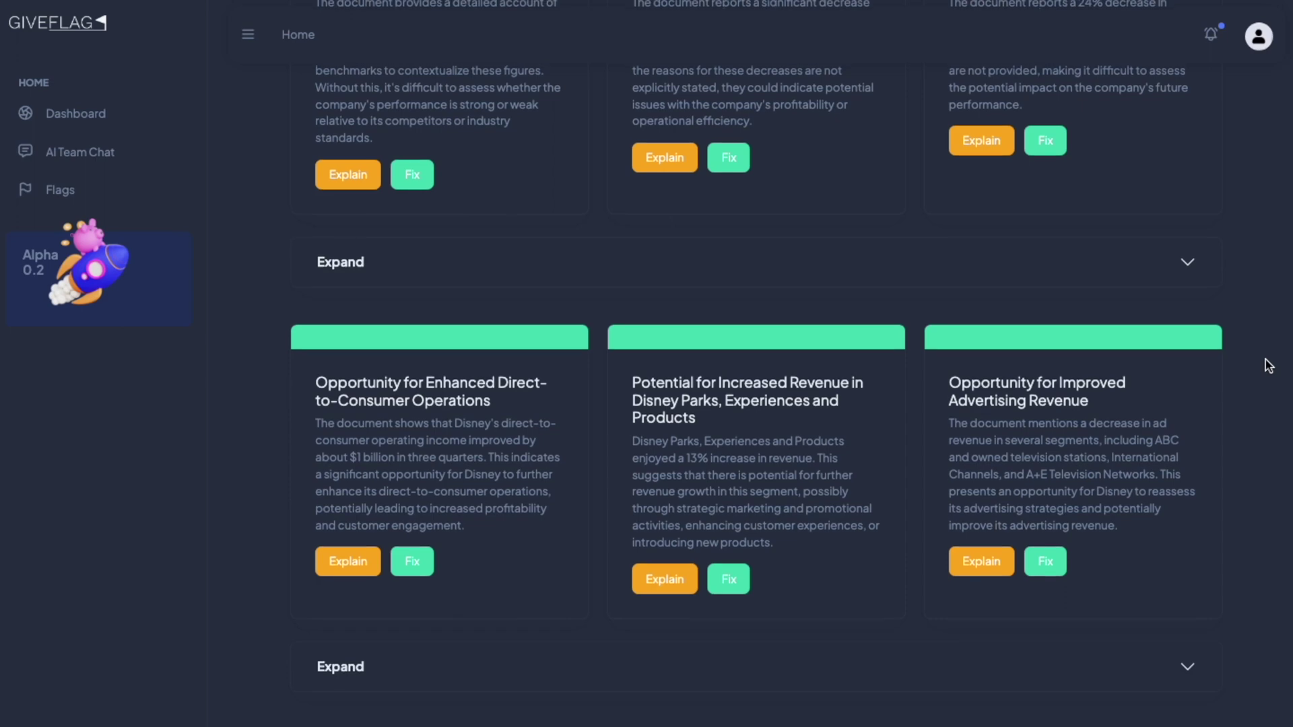
scroll(1269, 366, up, 12)
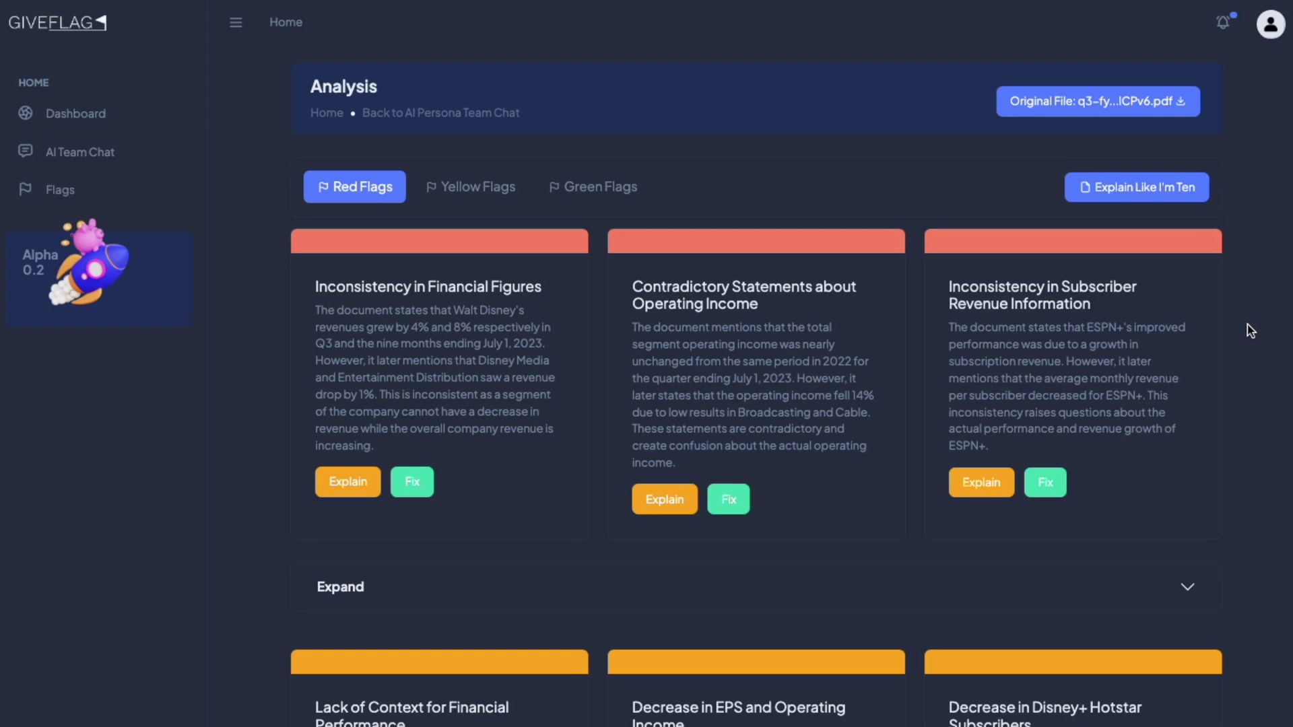
scroll(1248, 325, down, 10)
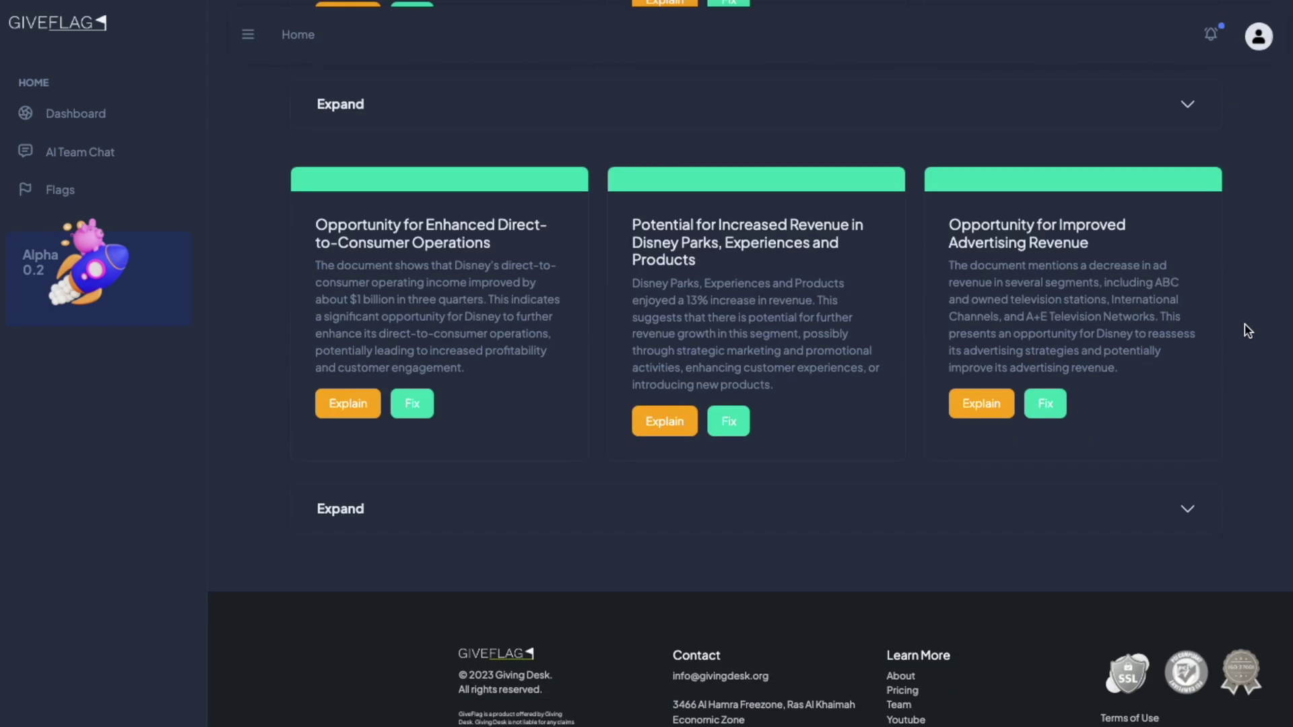
scroll(1244, 325, up, 15)
Generate the Explain Like I'm Ten rewrite and highlight the first flag's simplified description
click(1136, 188)
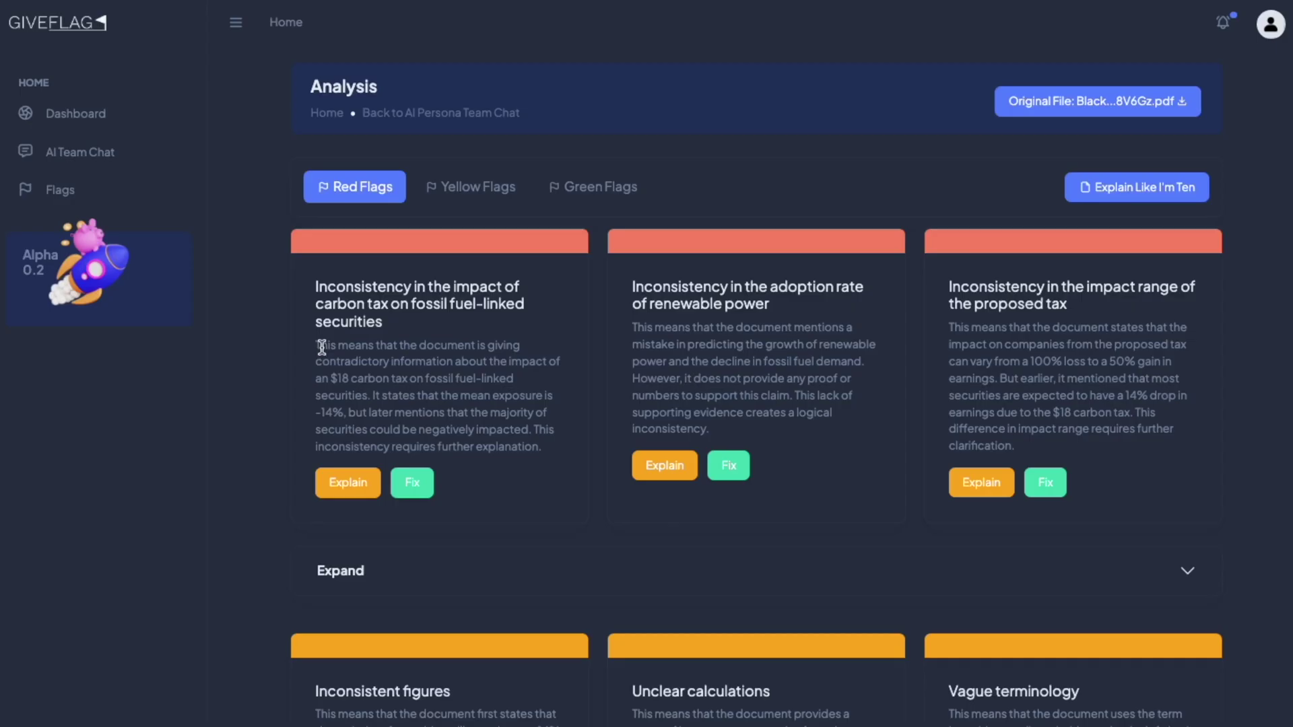
drag(322, 345, 547, 414)
click(665, 332)
Review the suggested fix for the carbon tax inconsistency flag
click(412, 483)
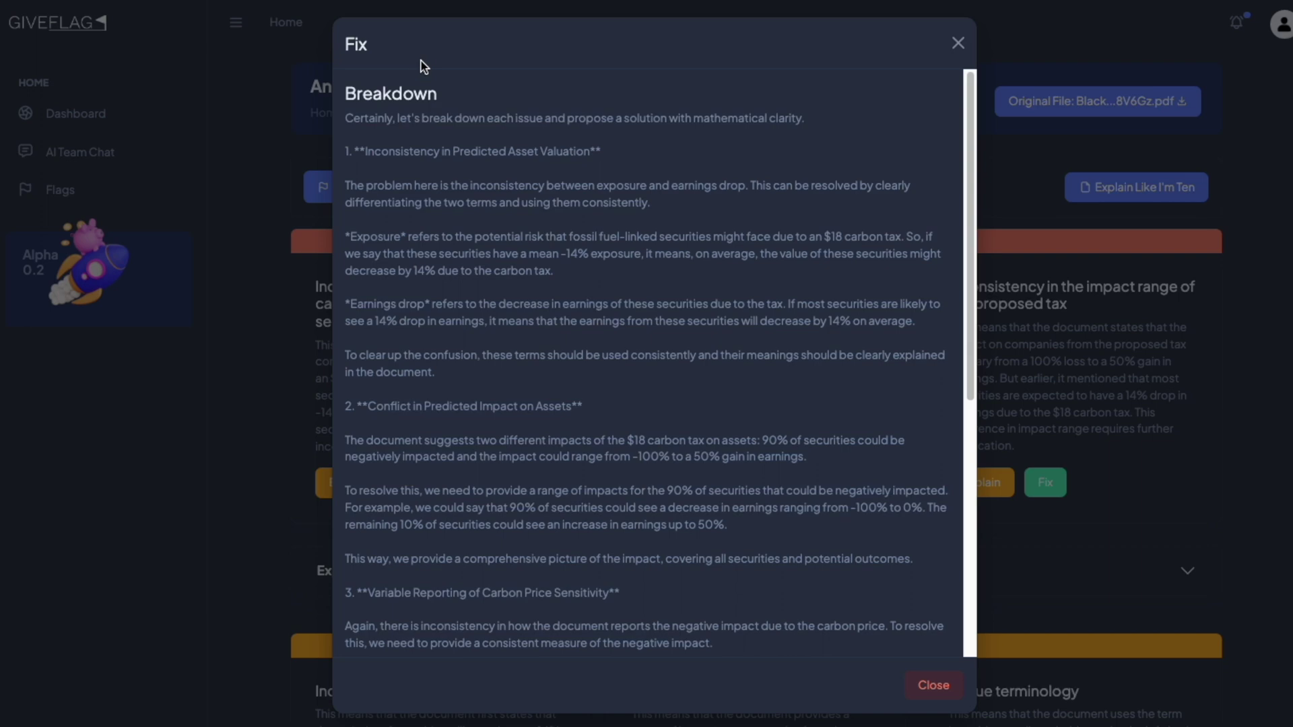
scroll(713, 427, down, 6)
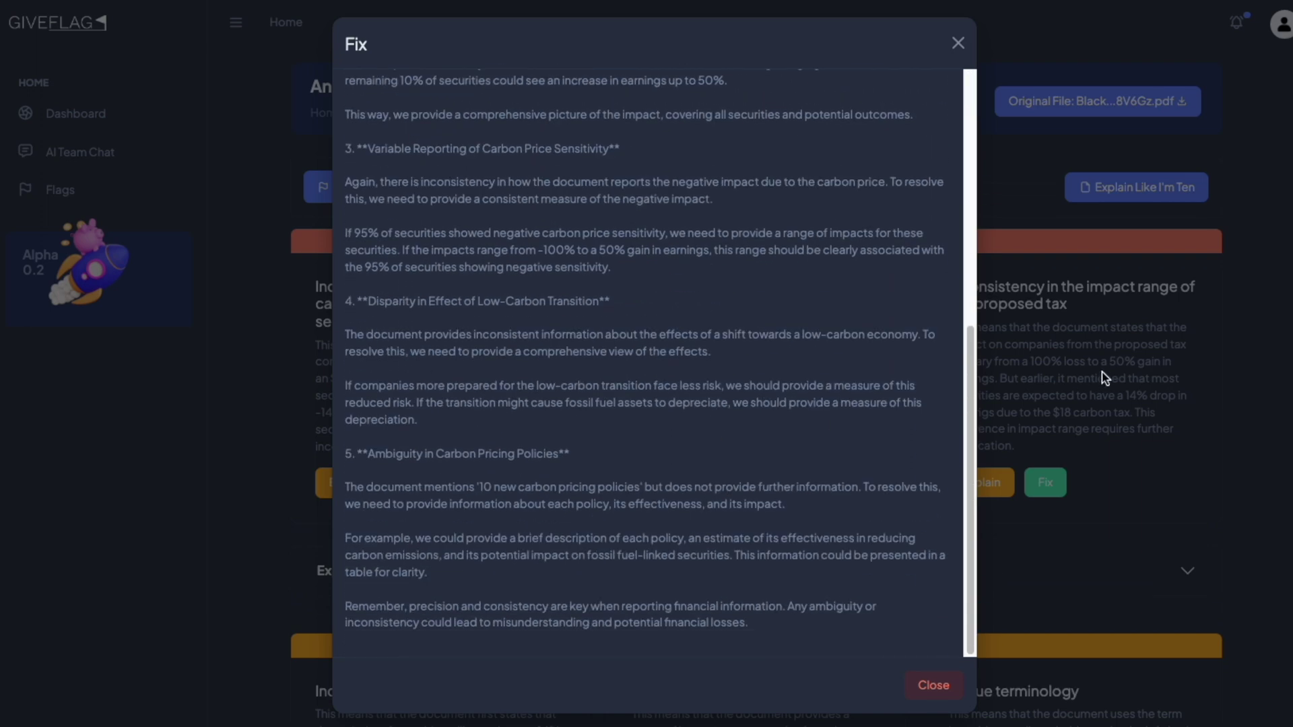
click(1105, 377)
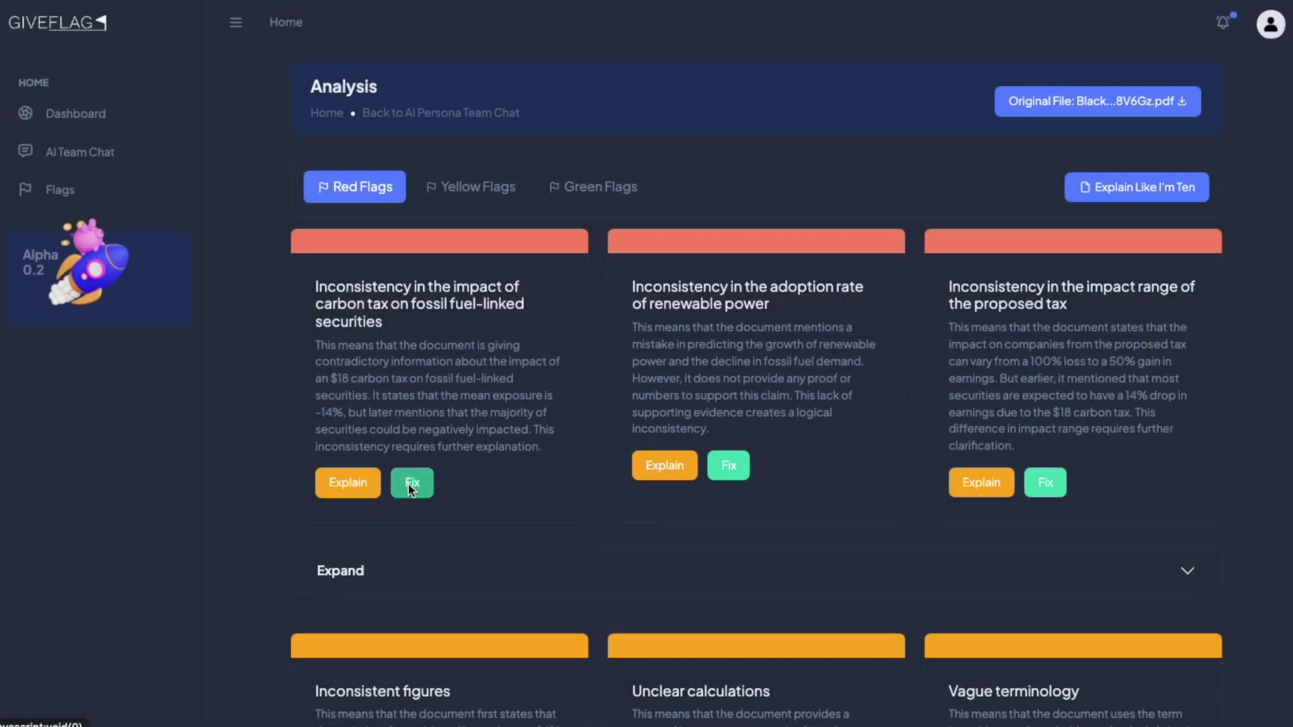
click(411, 485)
click(1170, 265)
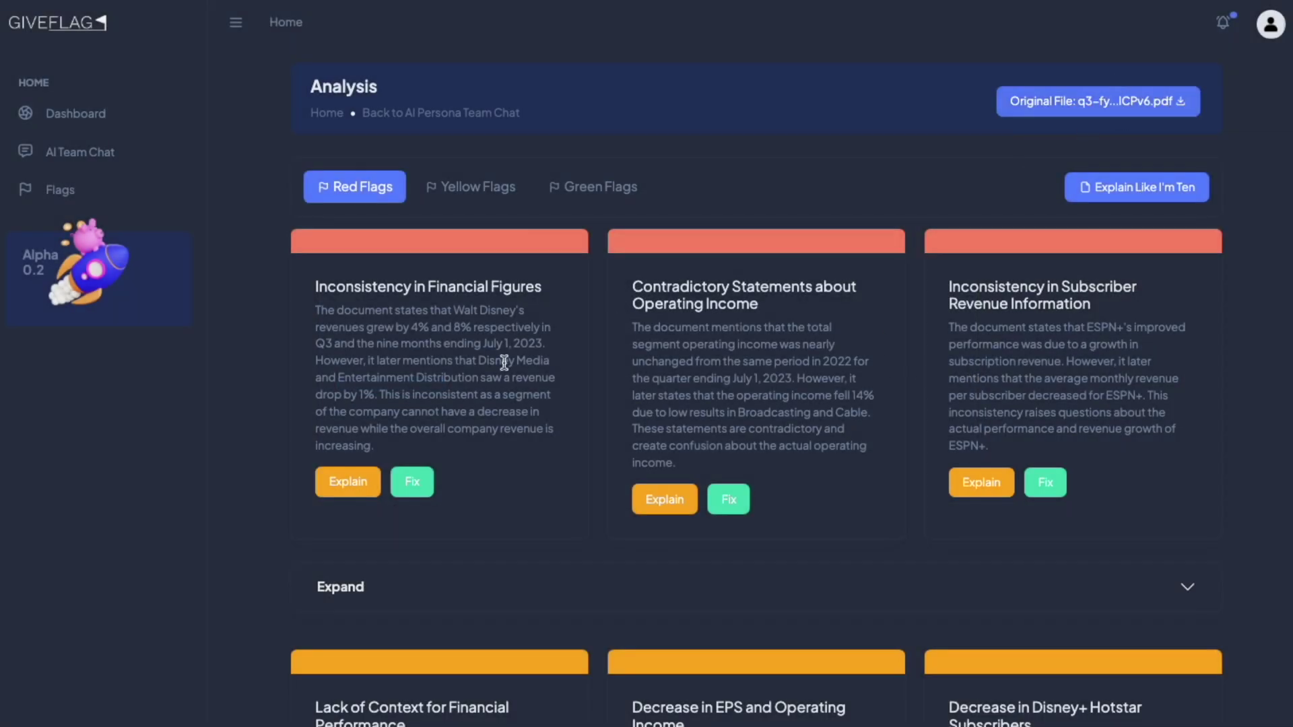
View the explanation, then the suggested fix, for Inconsistency in Financial Figures
click(348, 480)
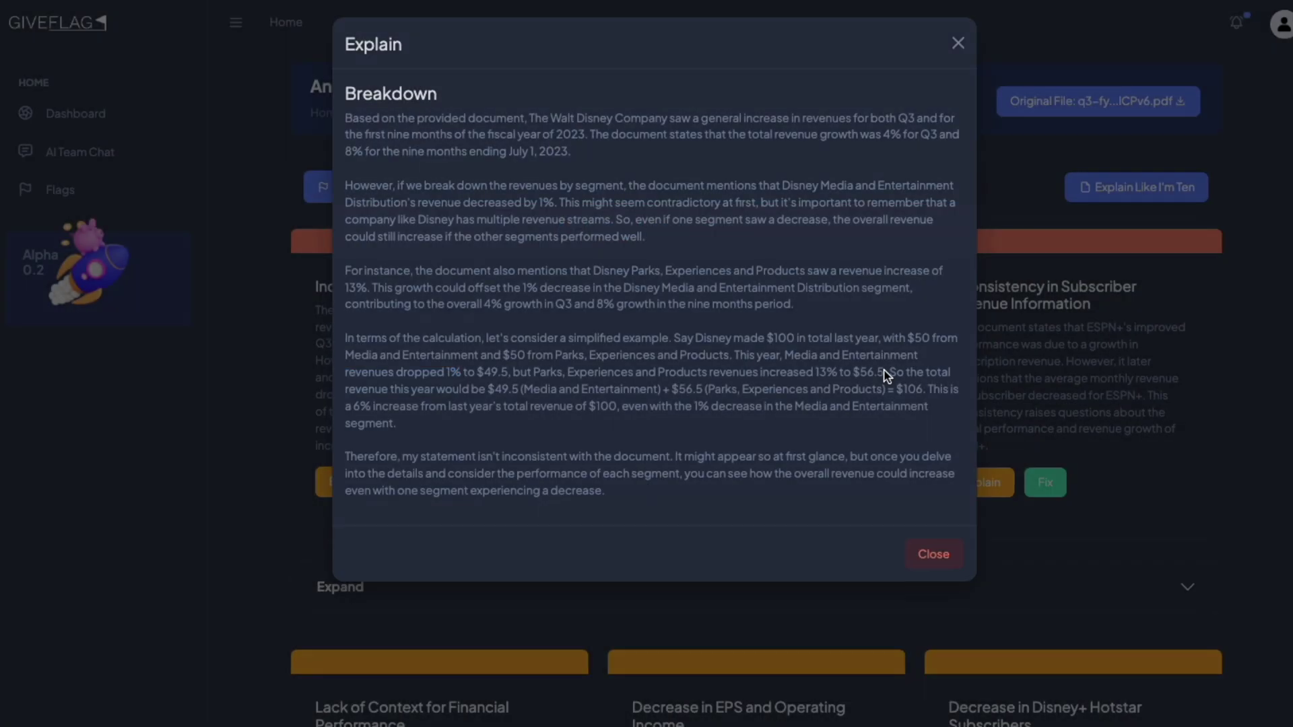
click(1112, 338)
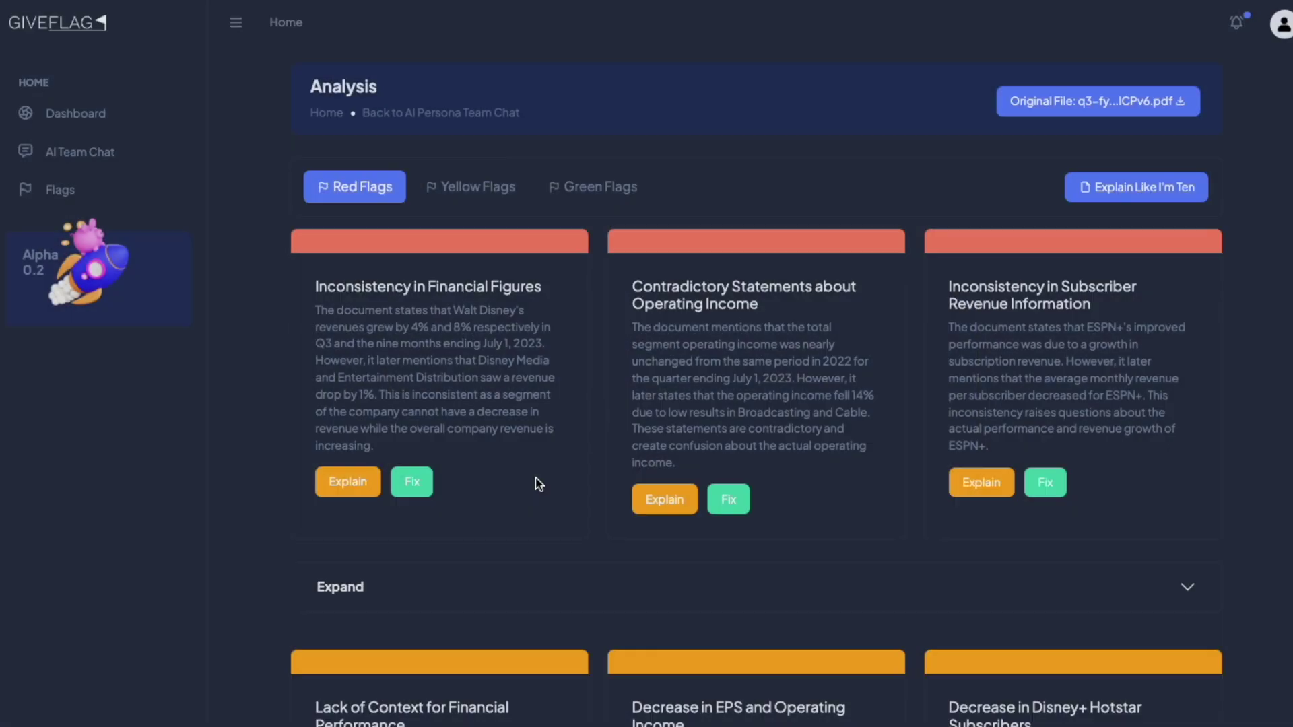
click(417, 476)
scroll(775, 360, down, 3)
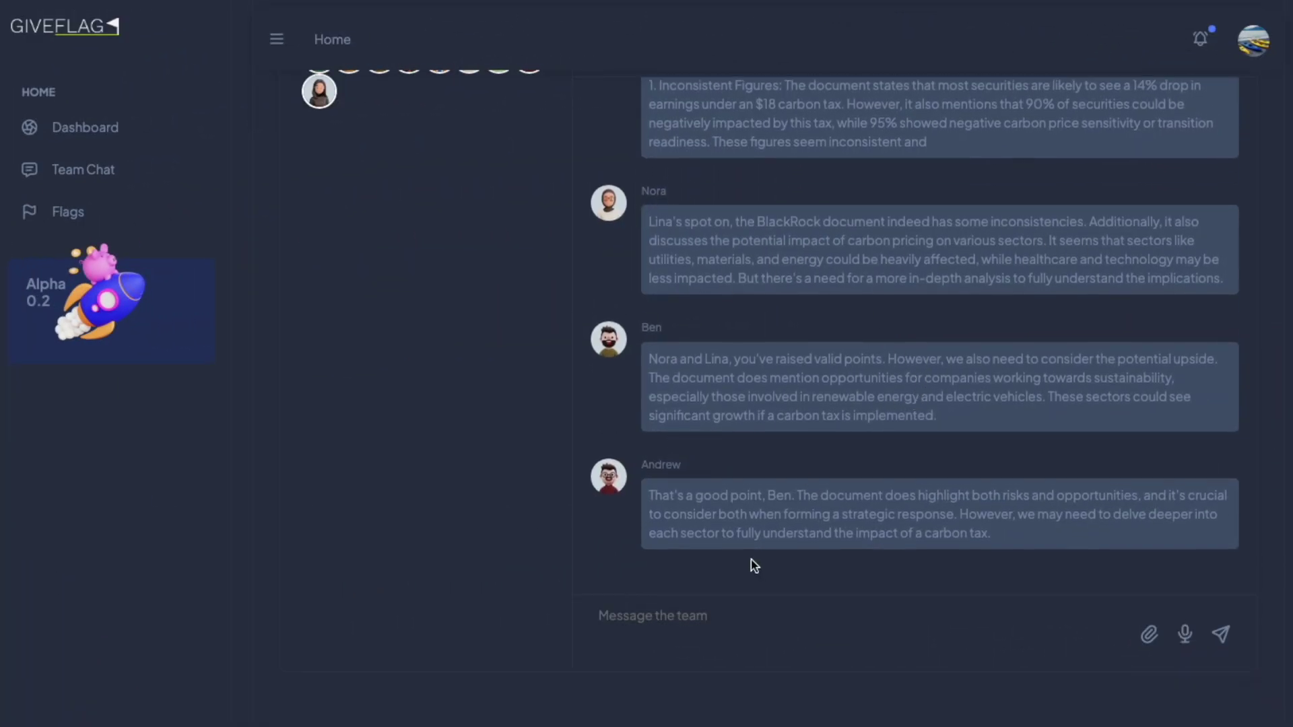
scroll(398, 403, up, 1)
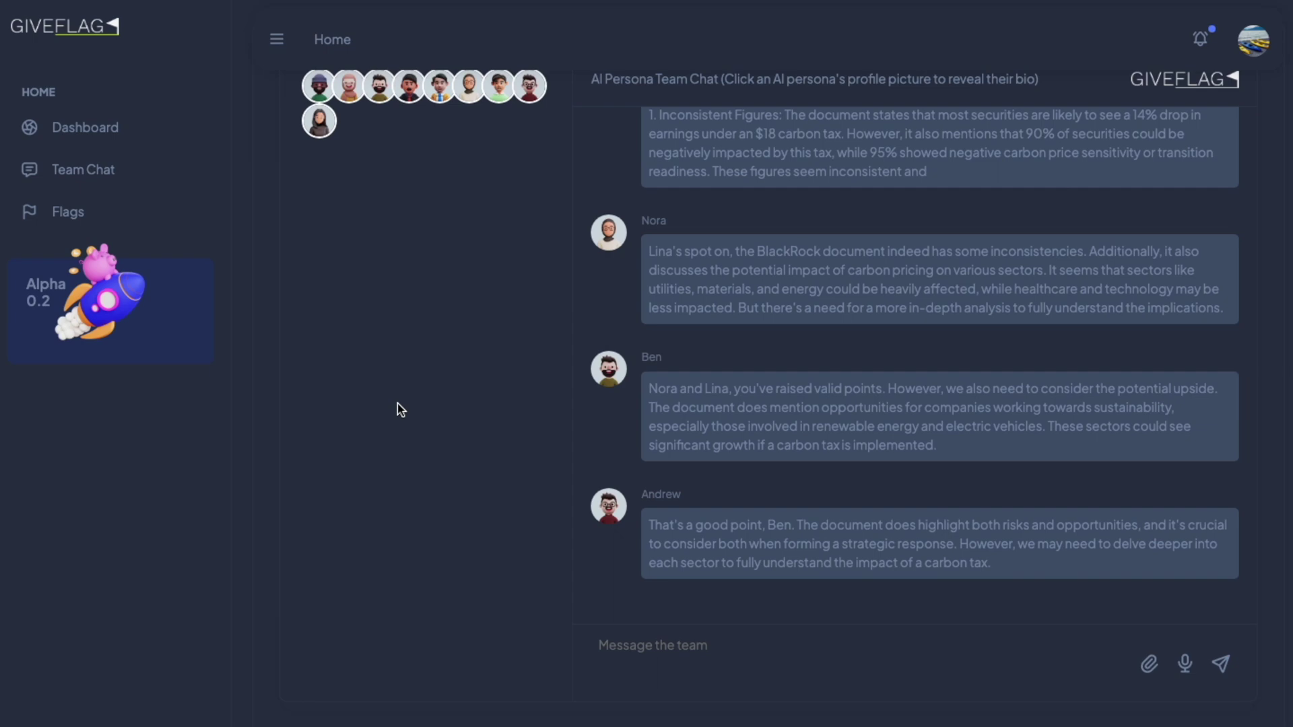
click(378, 95)
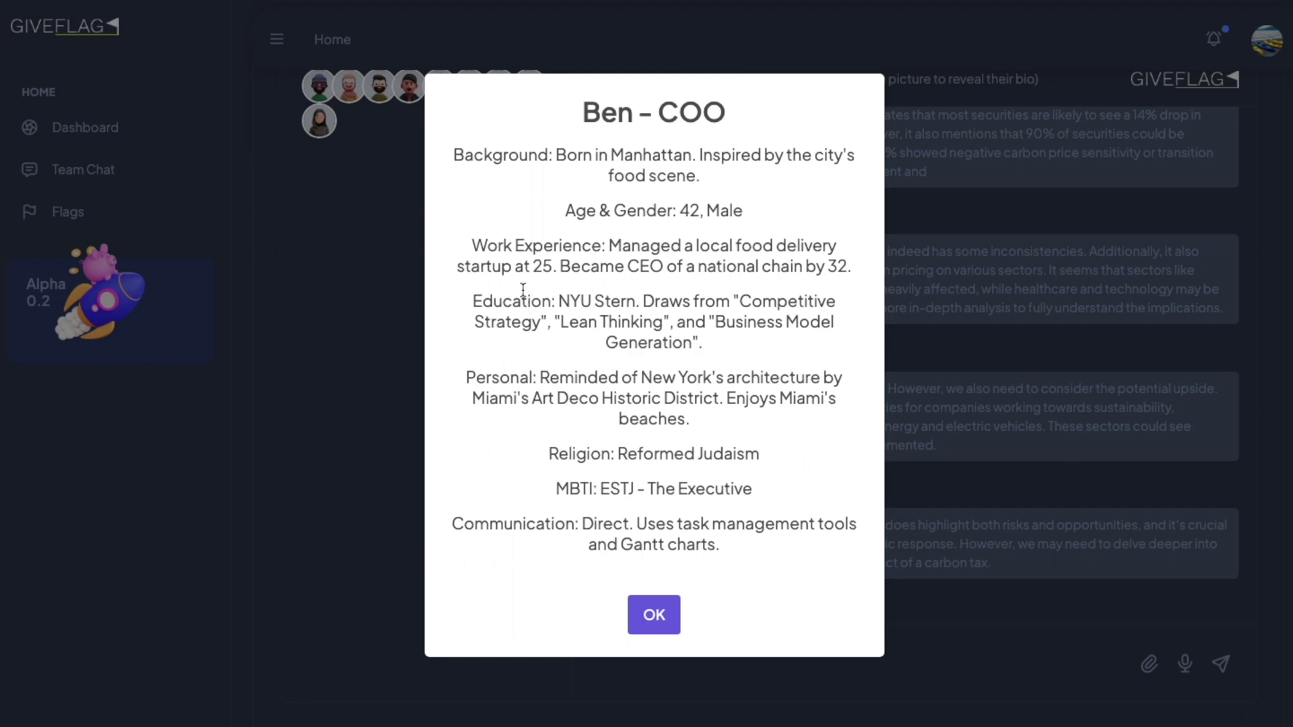
click(1023, 350)
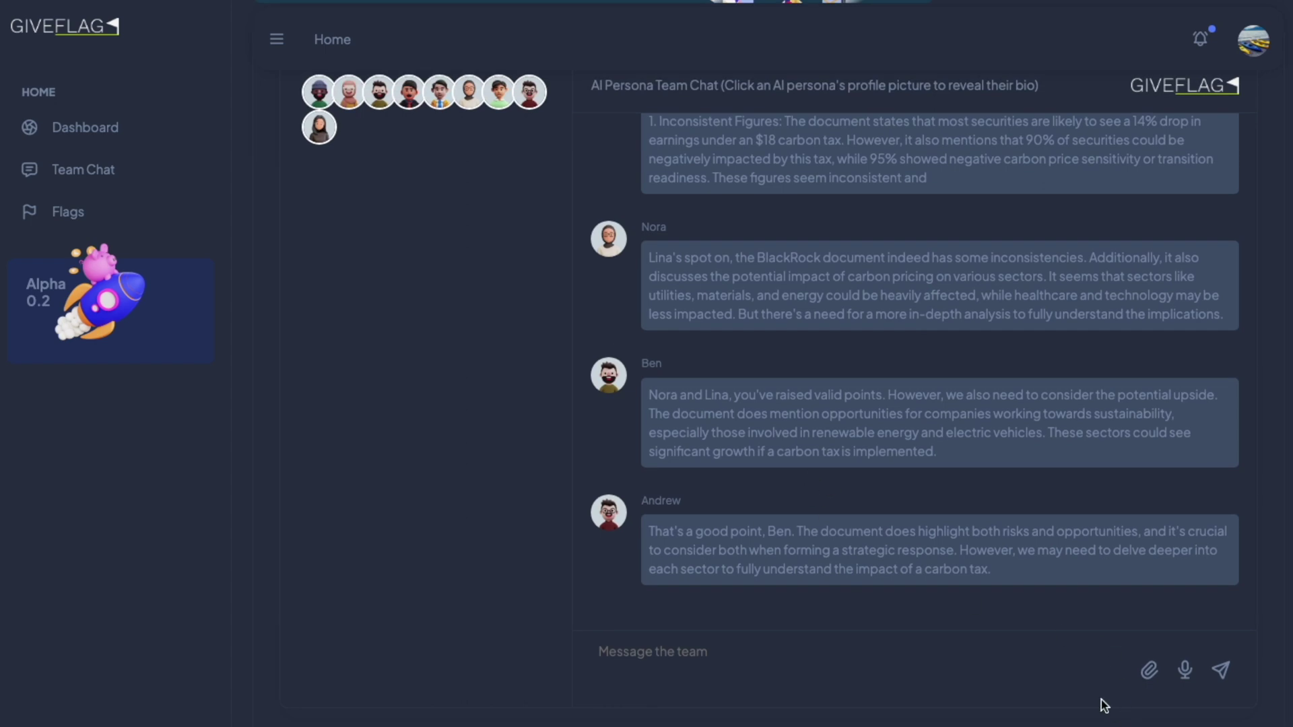
Ask the persona team 'What are some ways we could improve this document?' in the expanded chat
click(817, 652)
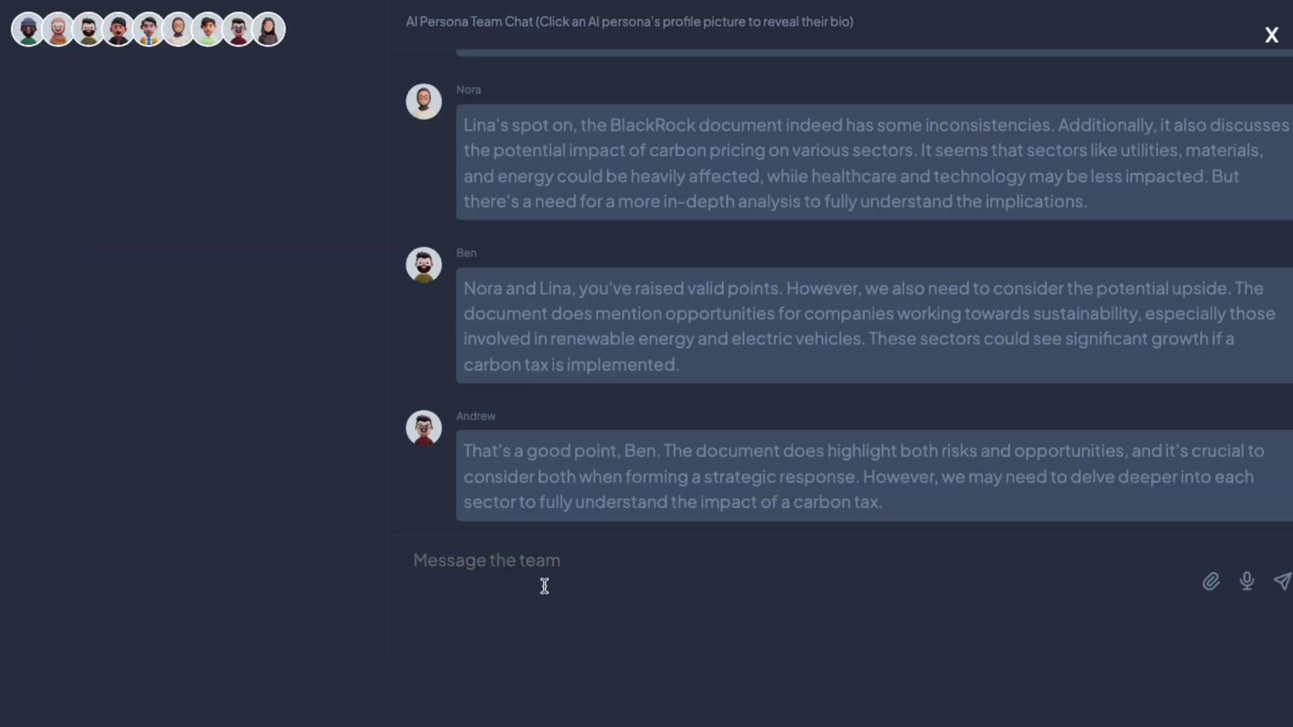
text(What are some ways we could improve this document?)
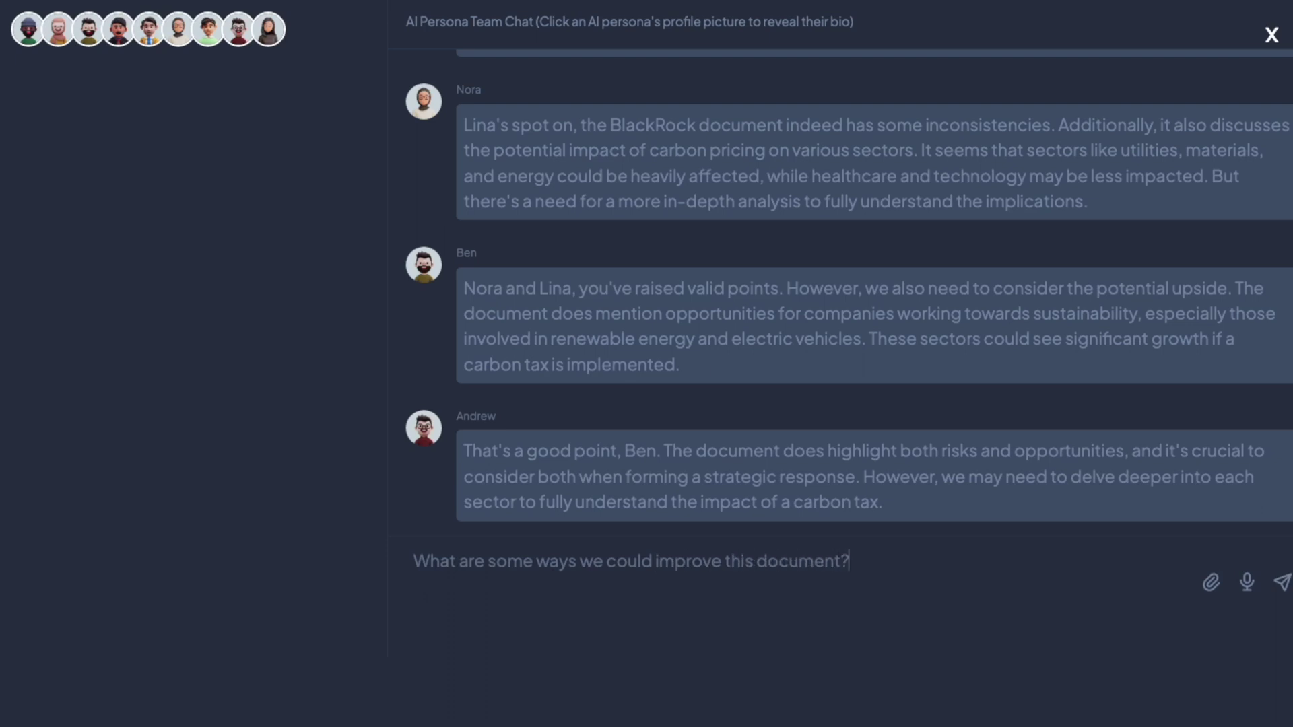
key(Return)
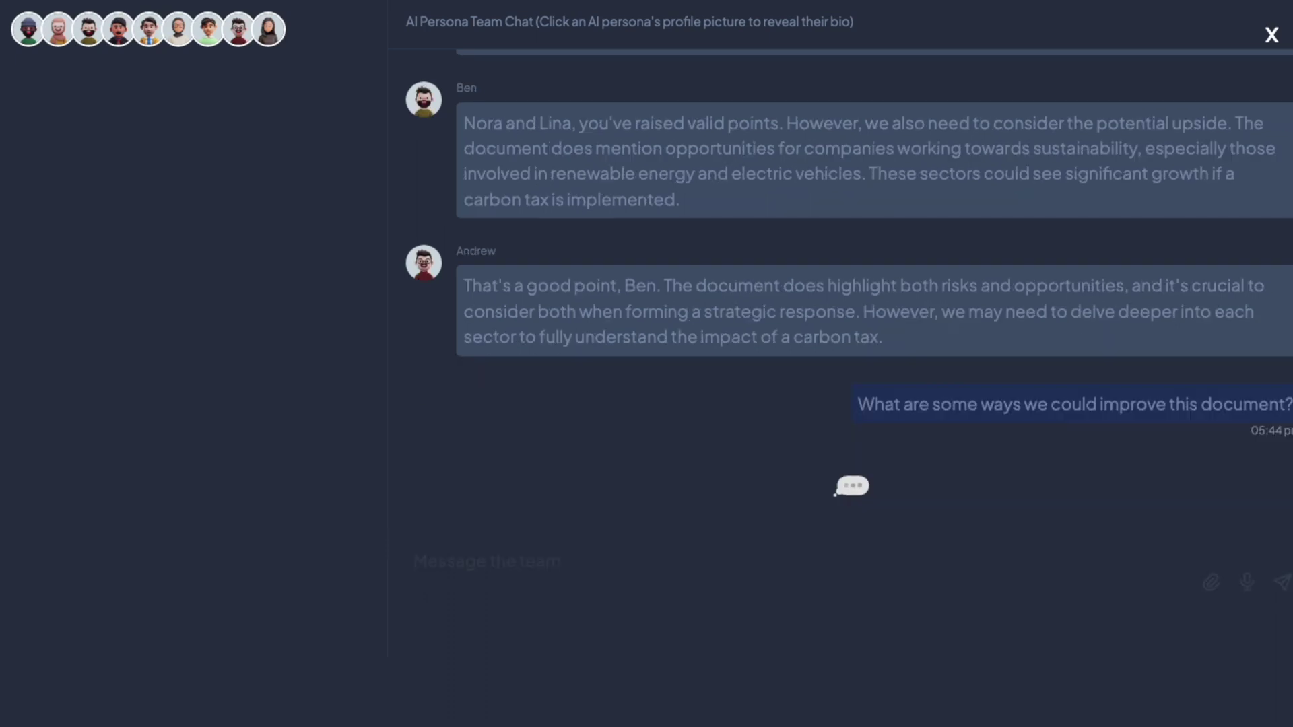
scroll(702, 326, up, 5)
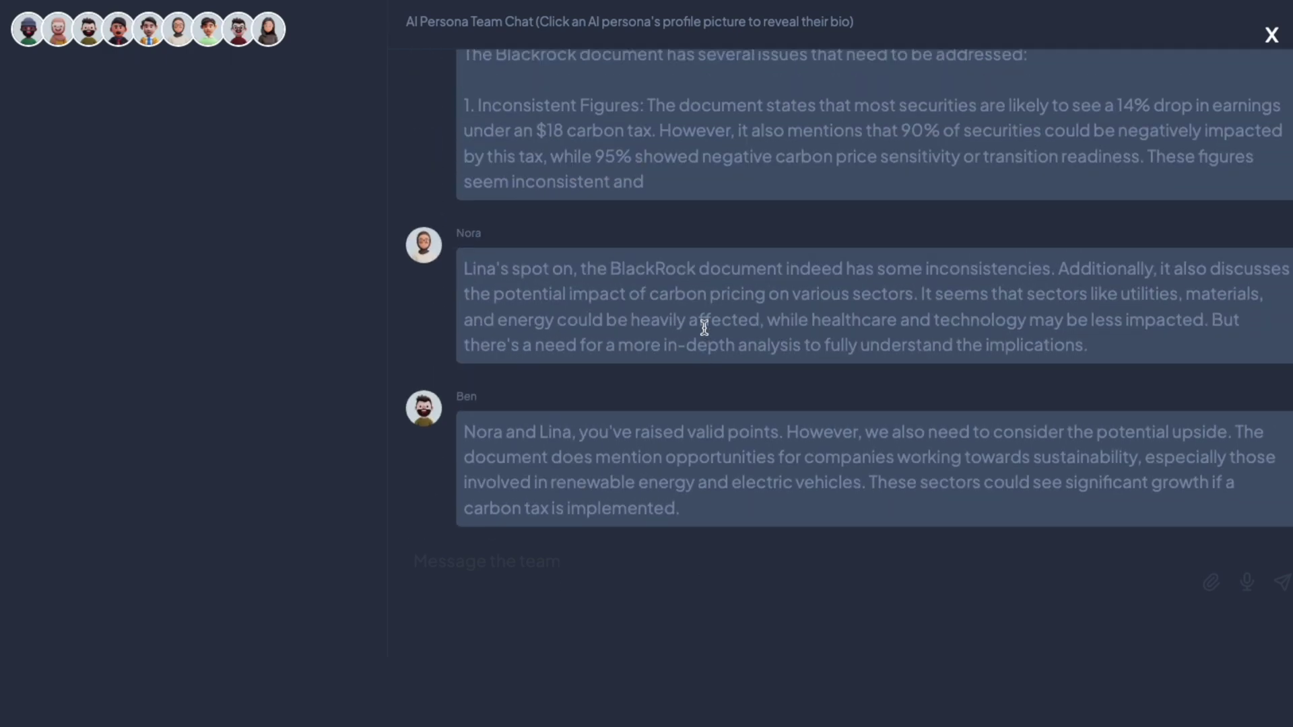
click(1271, 34)
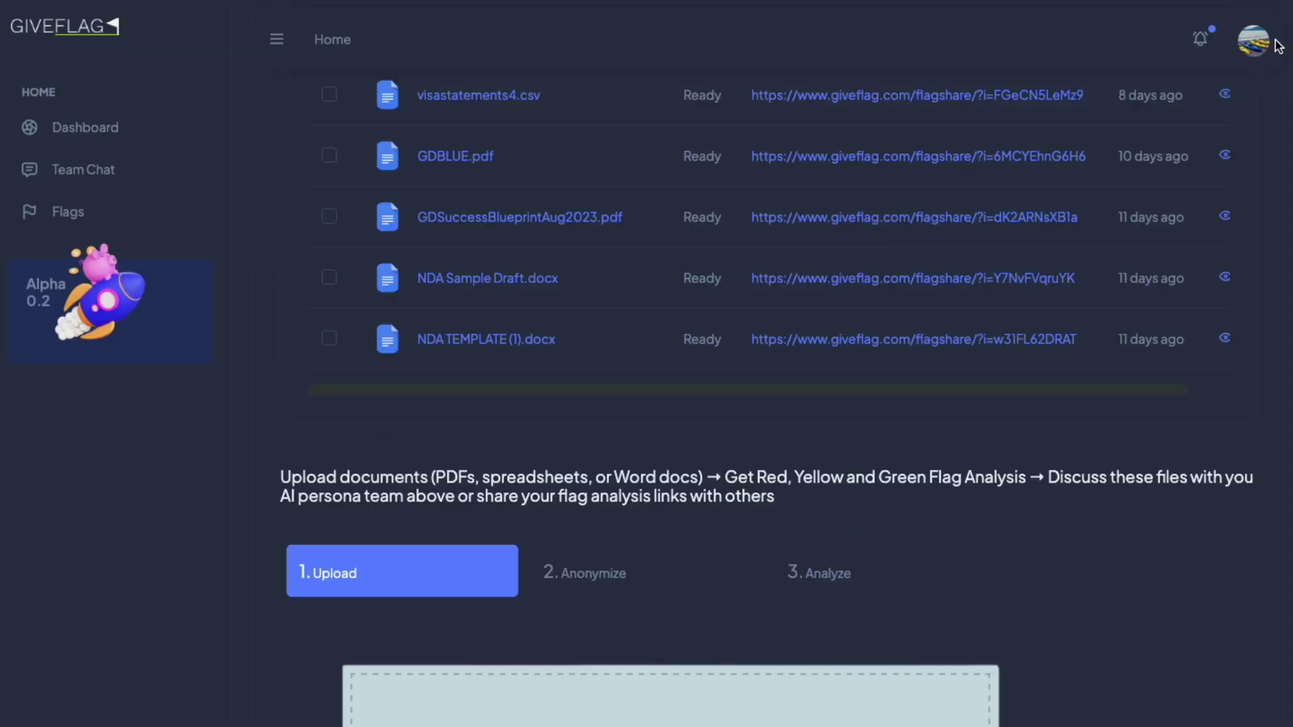
Highlight the DR_Circulariti file name on the dashboard, then reopen the expanded team chat
scroll(704, 462, up, 5)
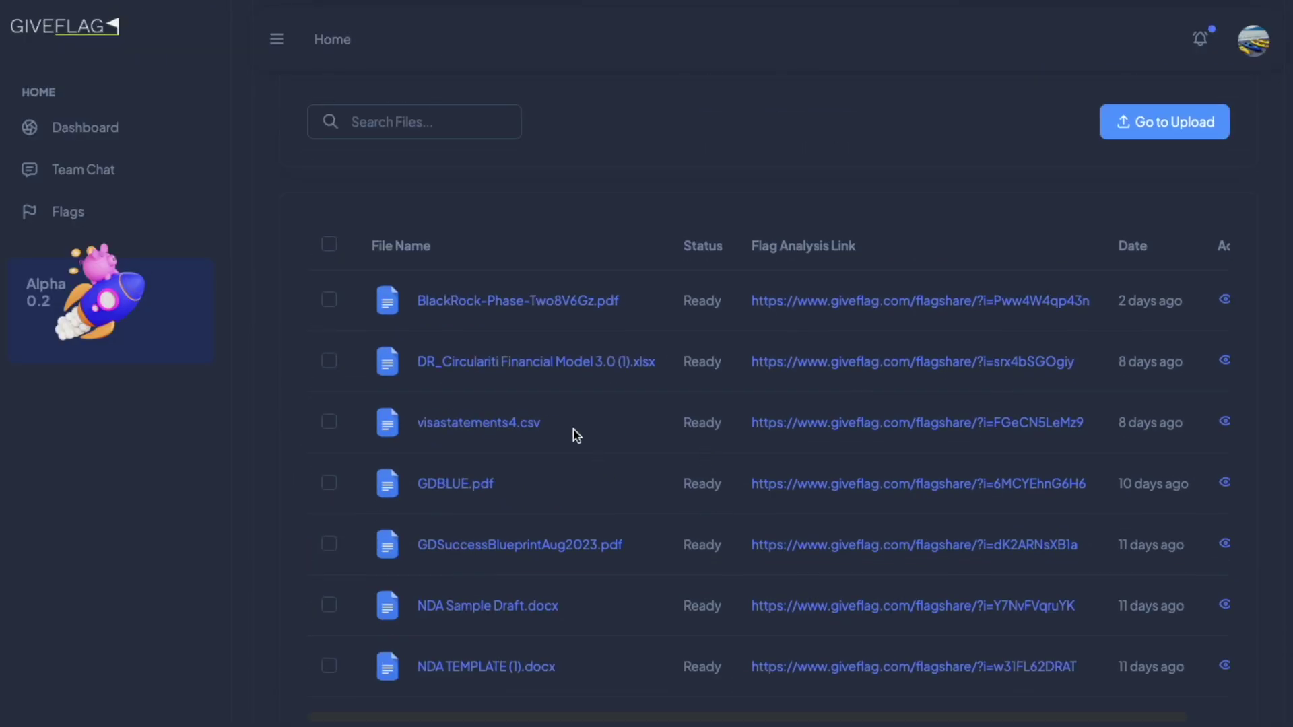
drag(405, 359, 679, 371)
click(863, 283)
scroll(863, 283, up, 10)
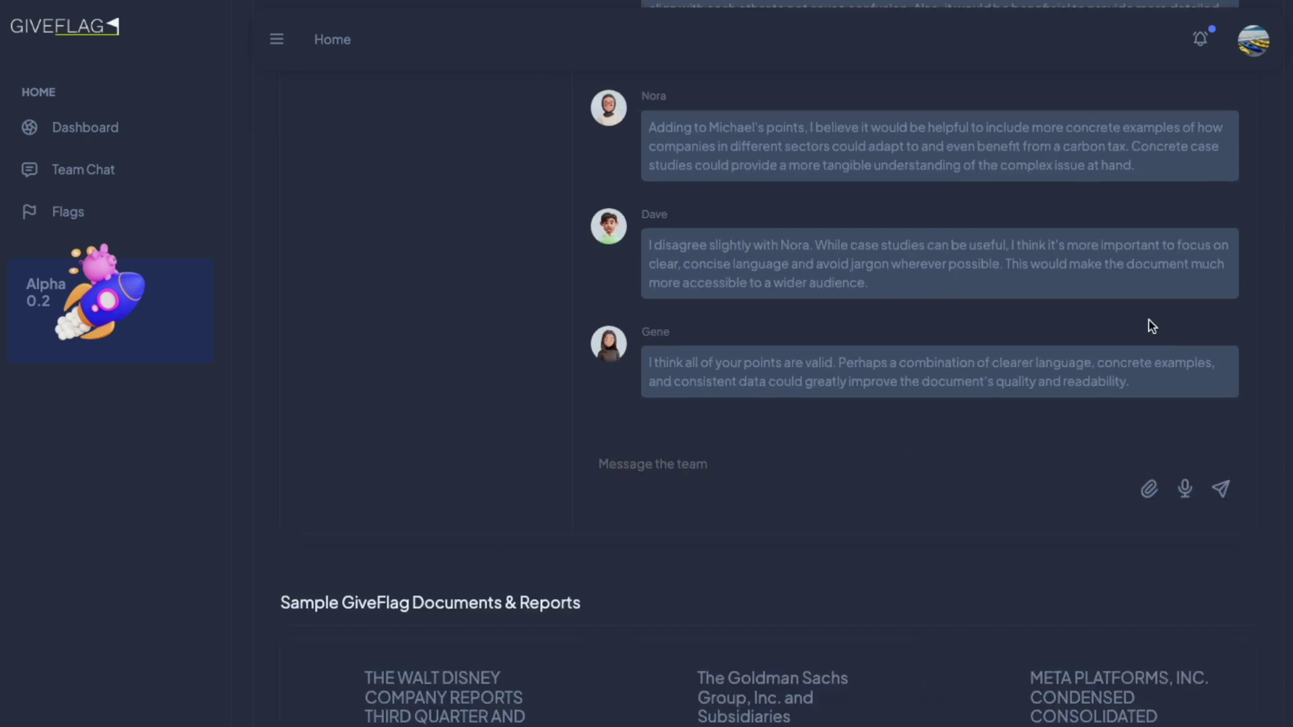
click(684, 571)
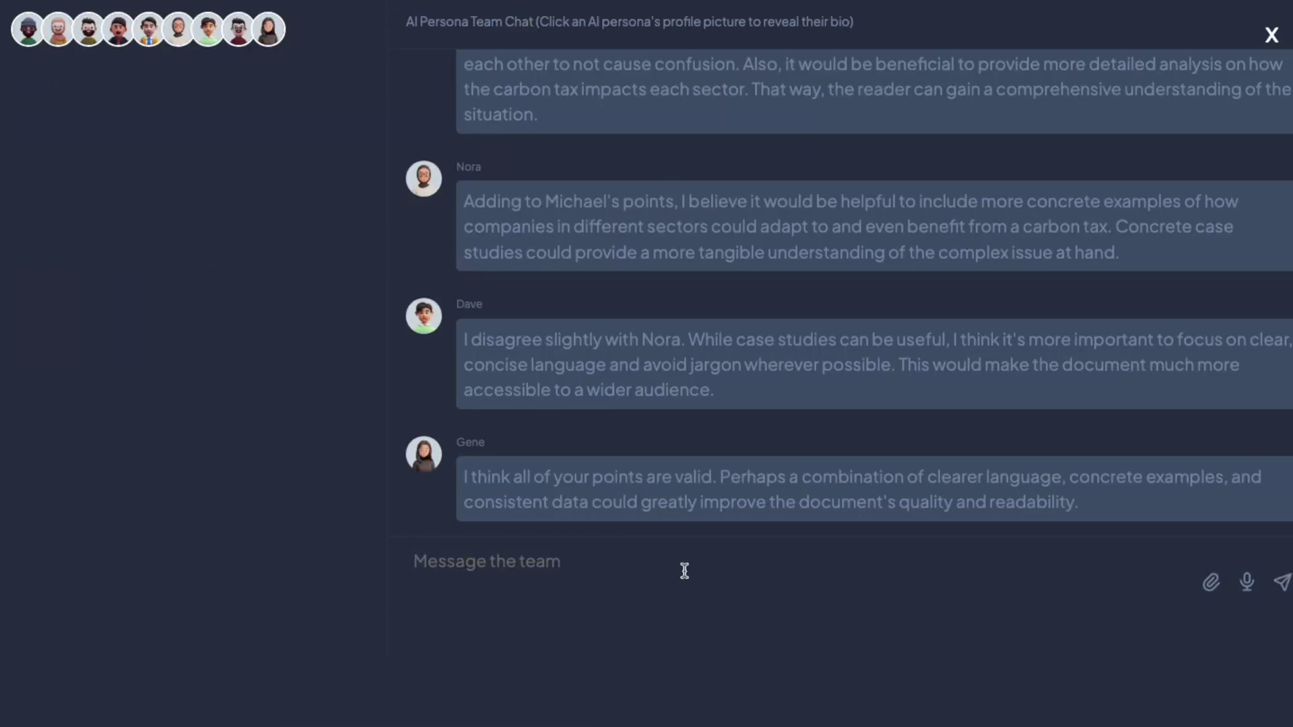
Ask the team 'What's the weather in Dubai today?' and begin a follow-up with 'today in'
text(What's th)
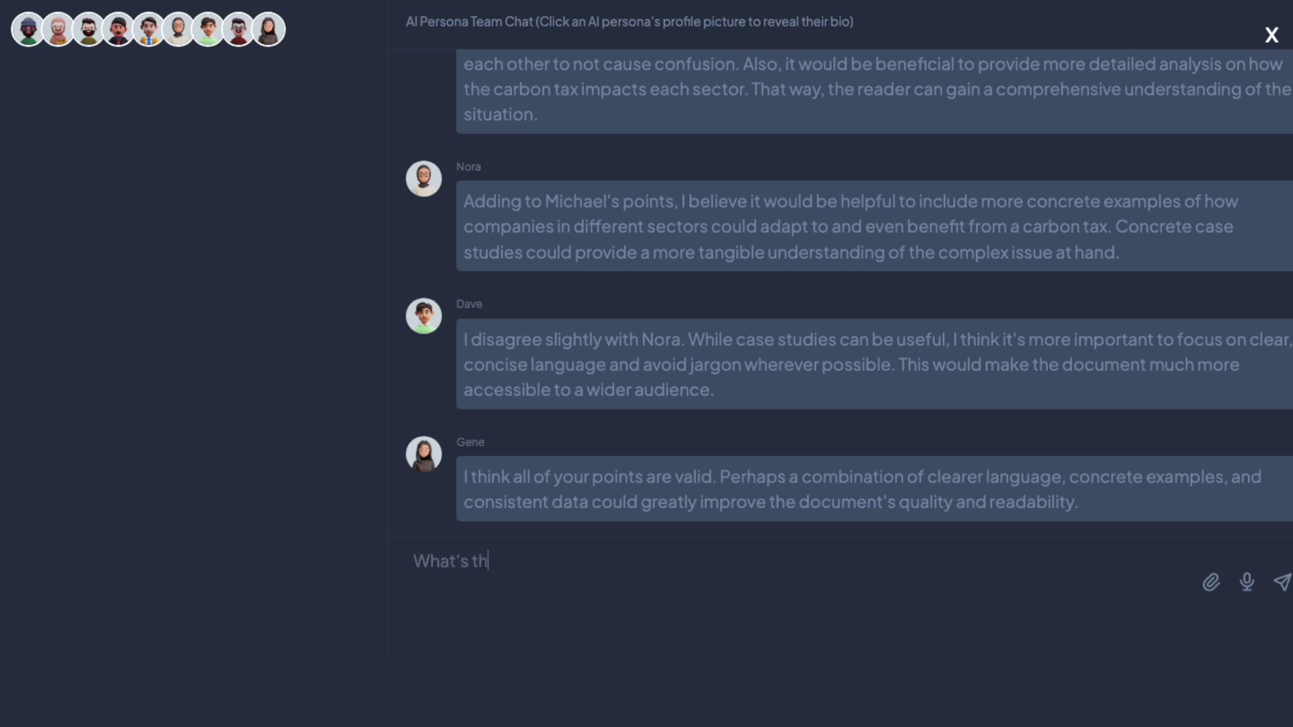
text(e weather in Dubai)
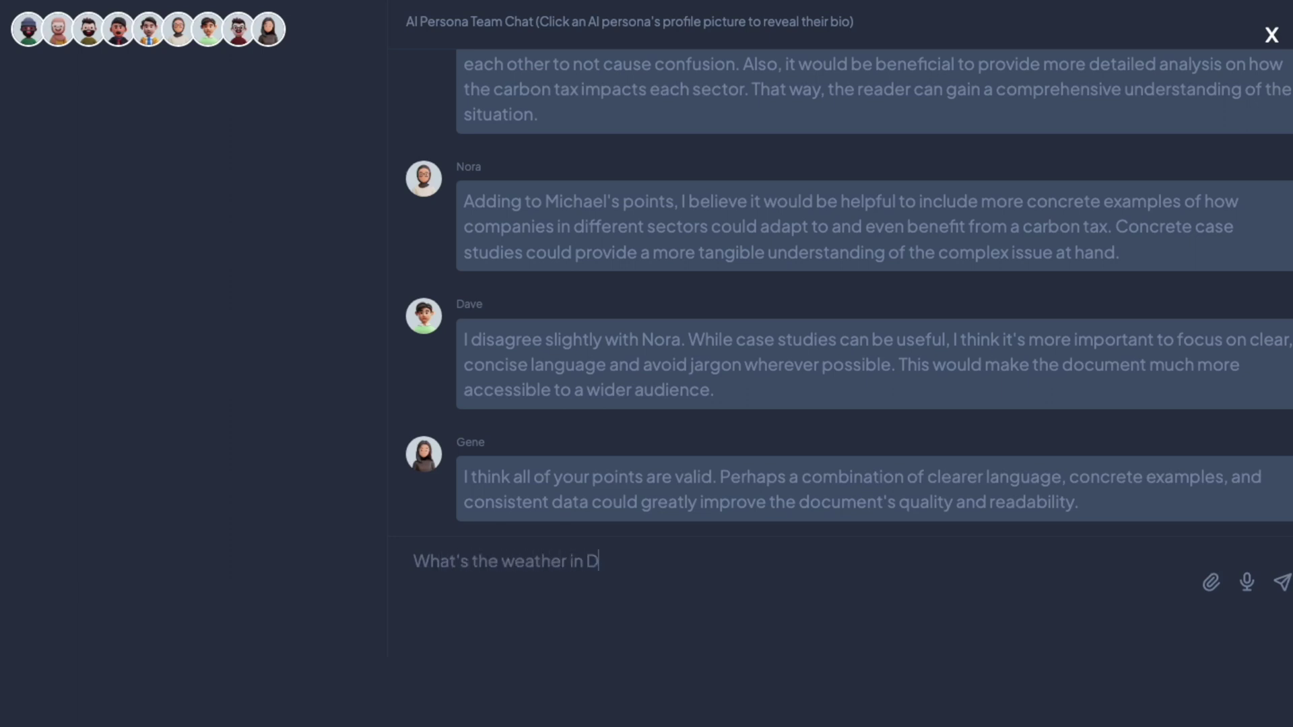
text( today?)
key(Return)
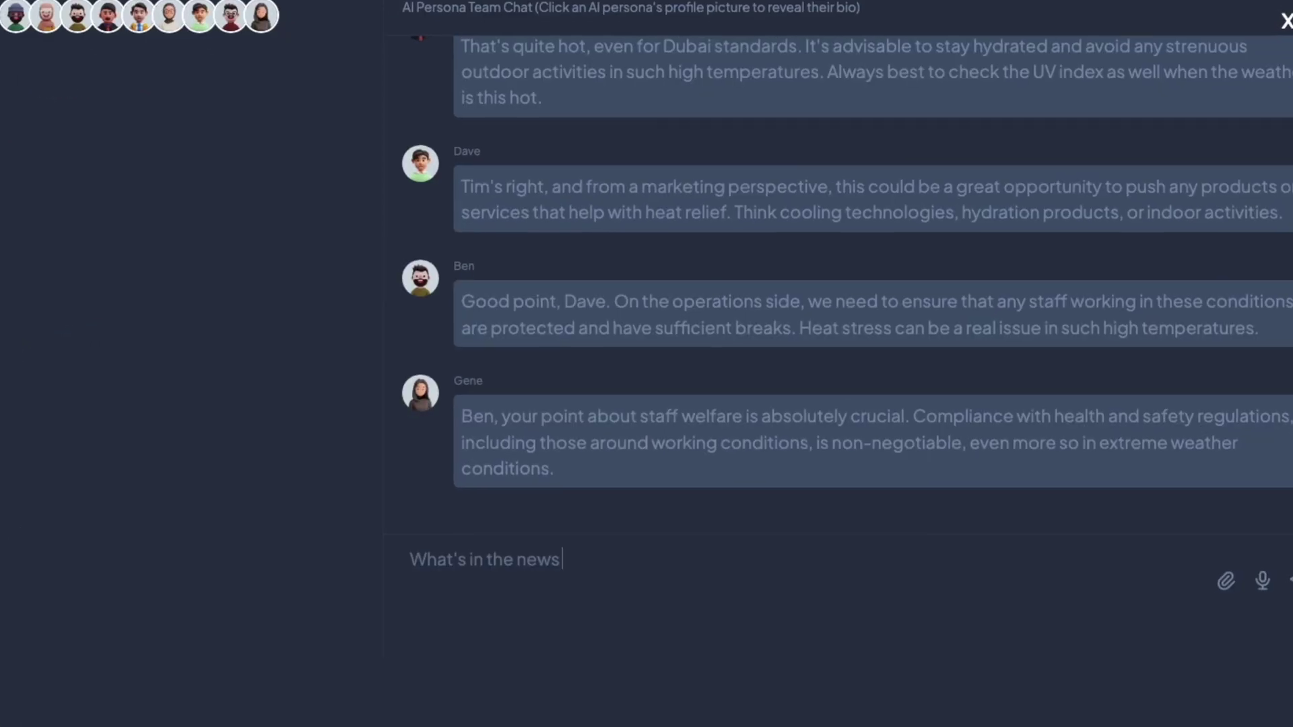
text(today in)
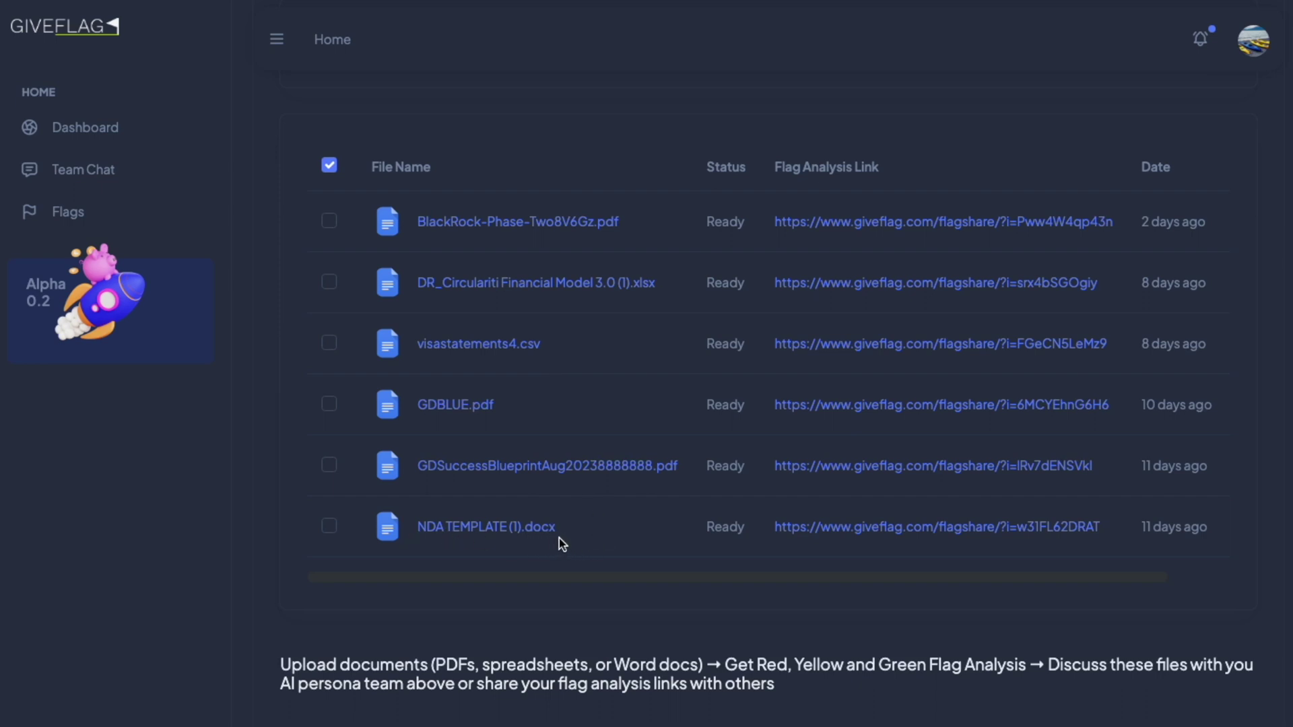
Upload q3-fy23-earningsICPv6.pdf from Downloads and advance it through Anonymize and Analyze
scroll(784, 492, up, 15)
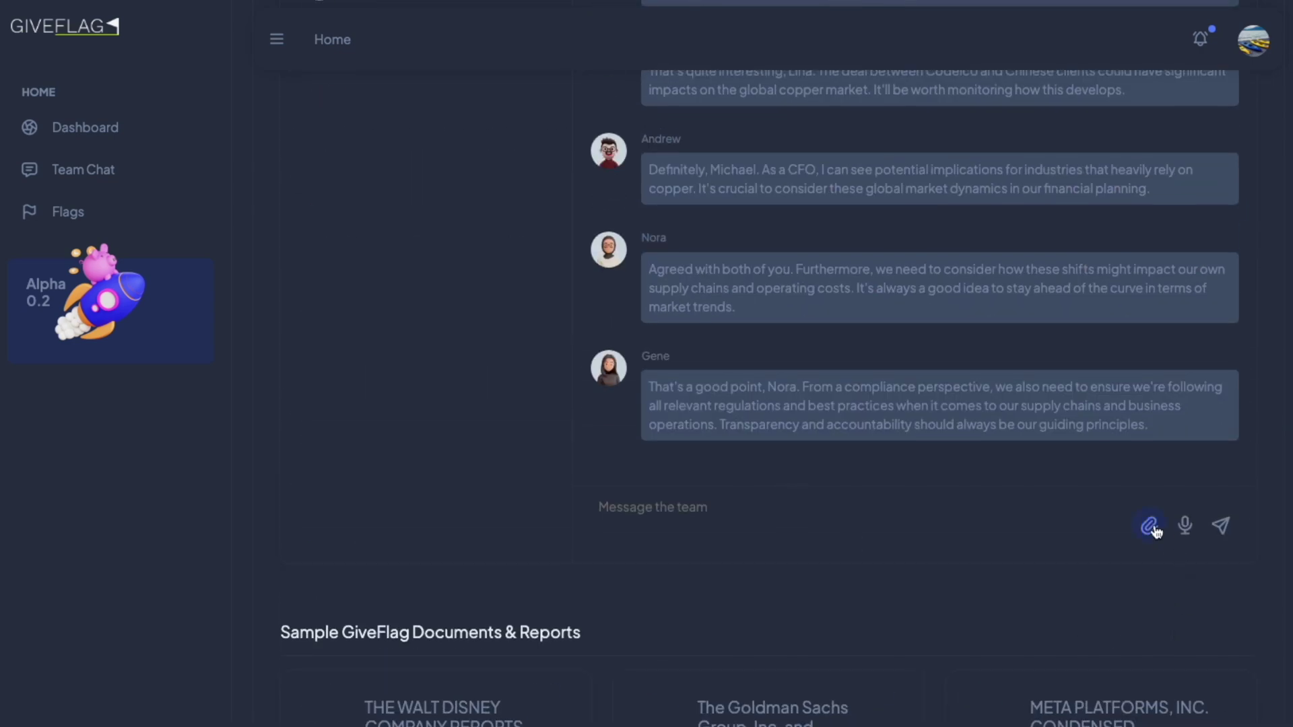
scroll(1155, 528, down, 1)
scroll(1155, 529, down, 15)
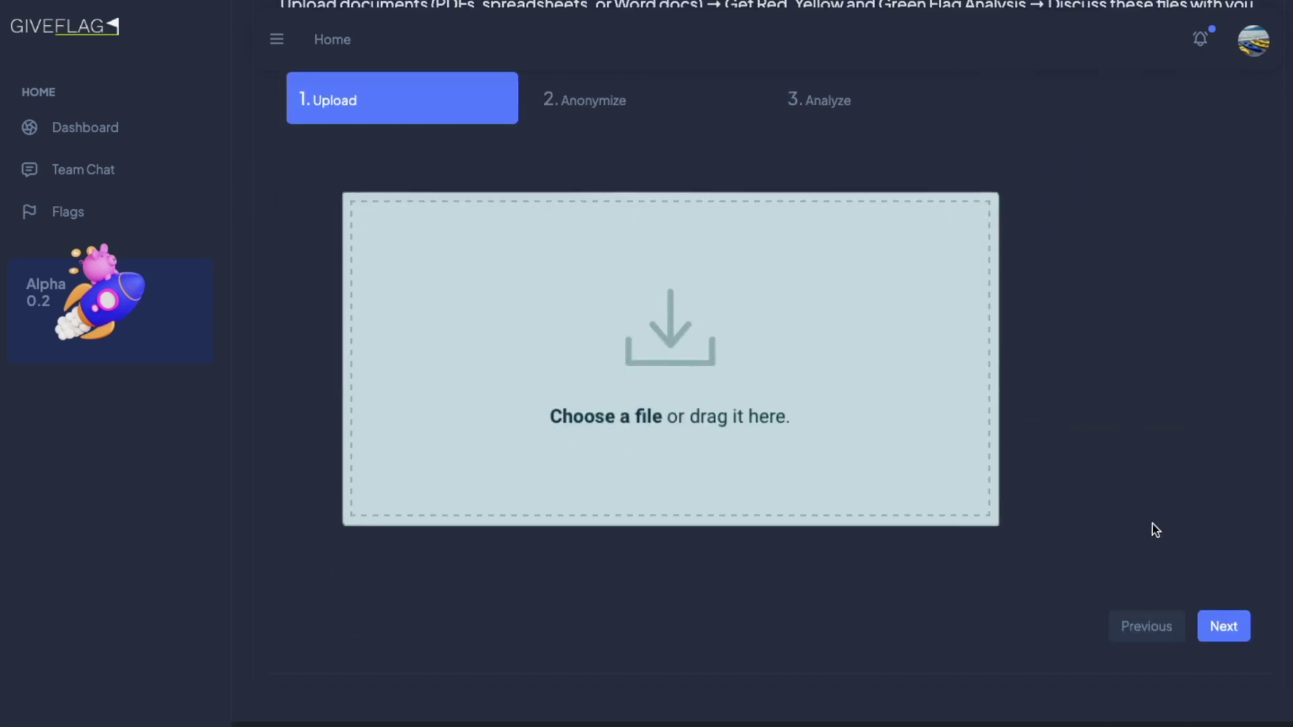
scroll(1154, 529, up, 4)
scroll(1155, 530, down, 3)
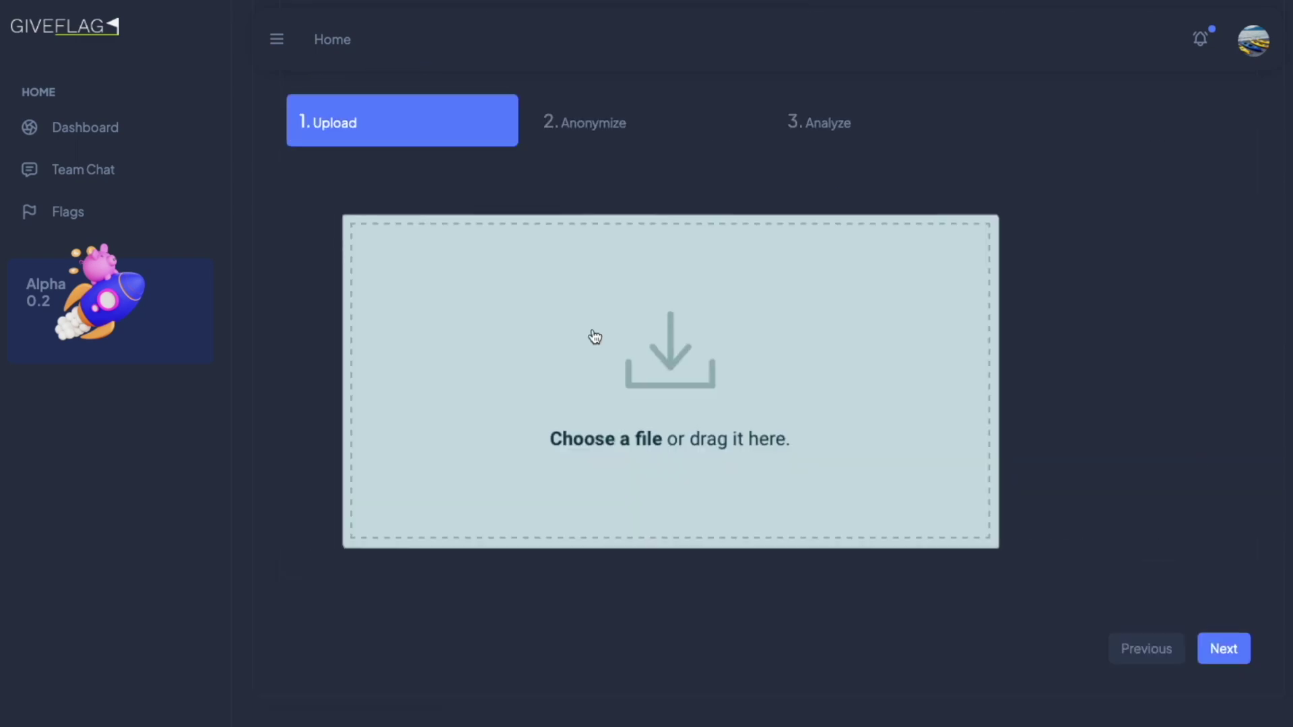
click(639, 374)
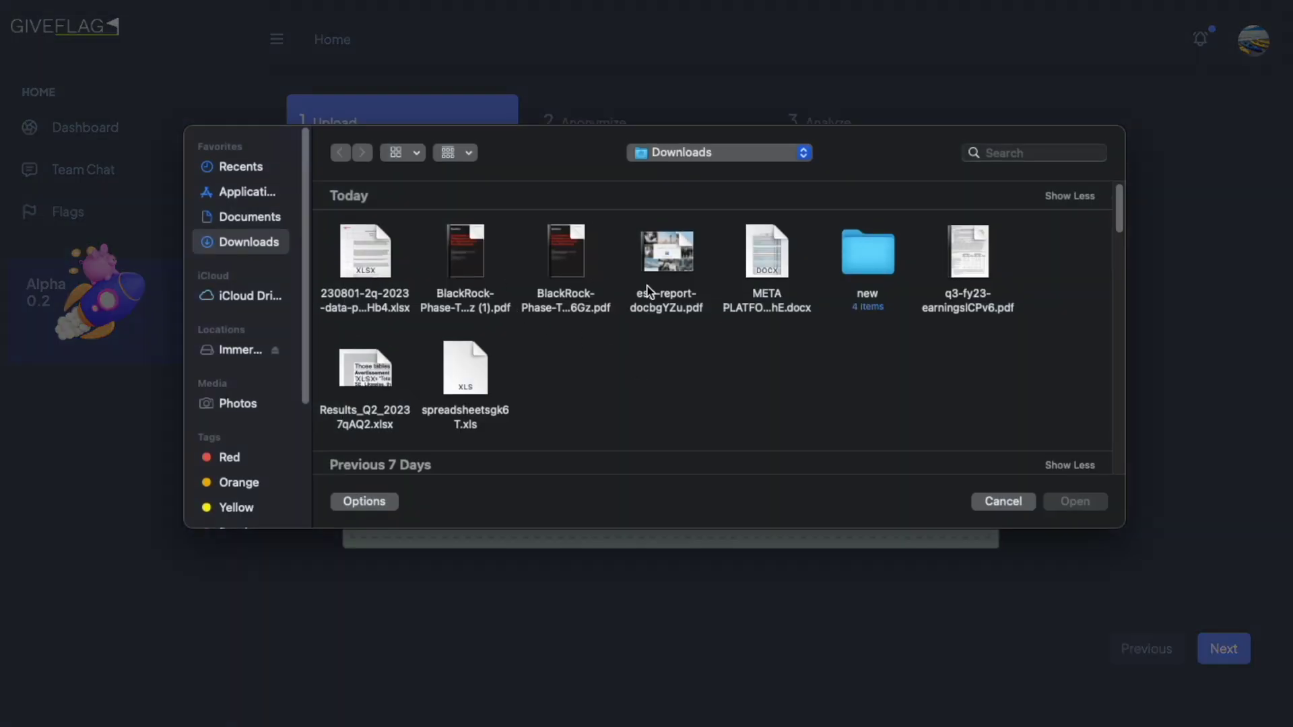
click(980, 313)
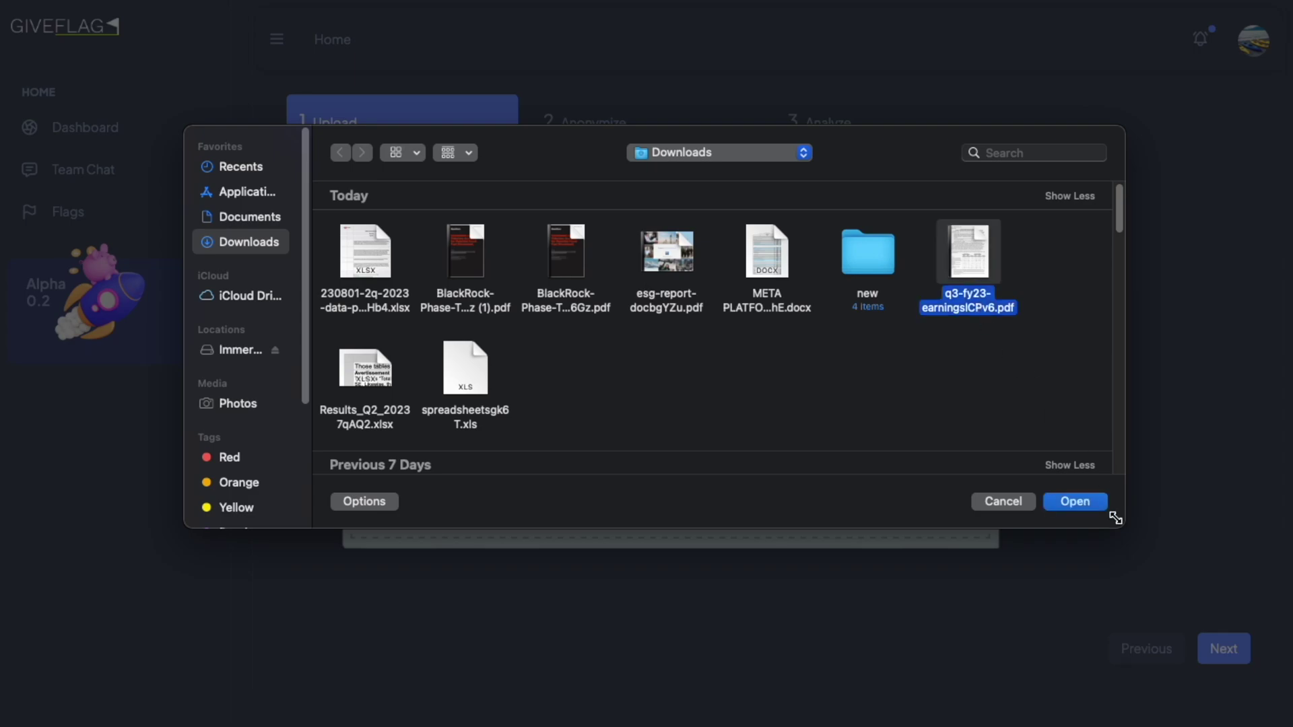
click(1075, 501)
click(1224, 525)
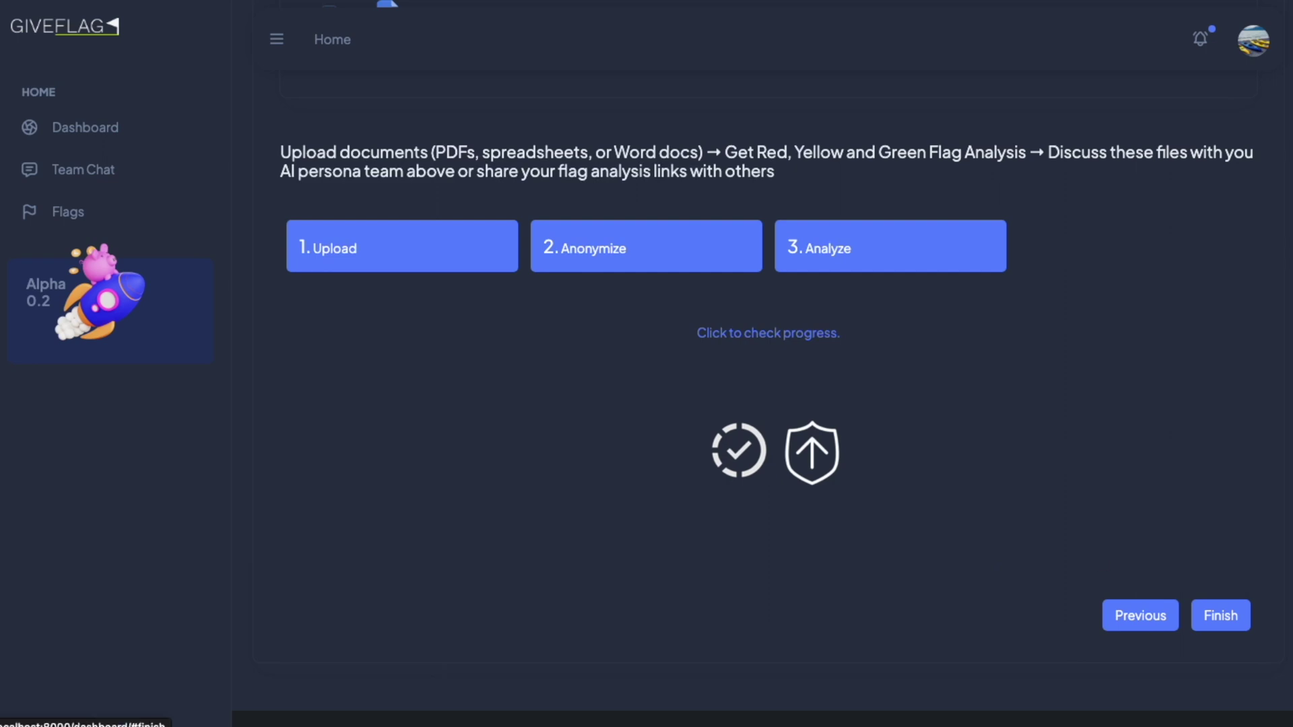
Finish the upload, sending the earnings PDF off for flag analysis
click(1220, 616)
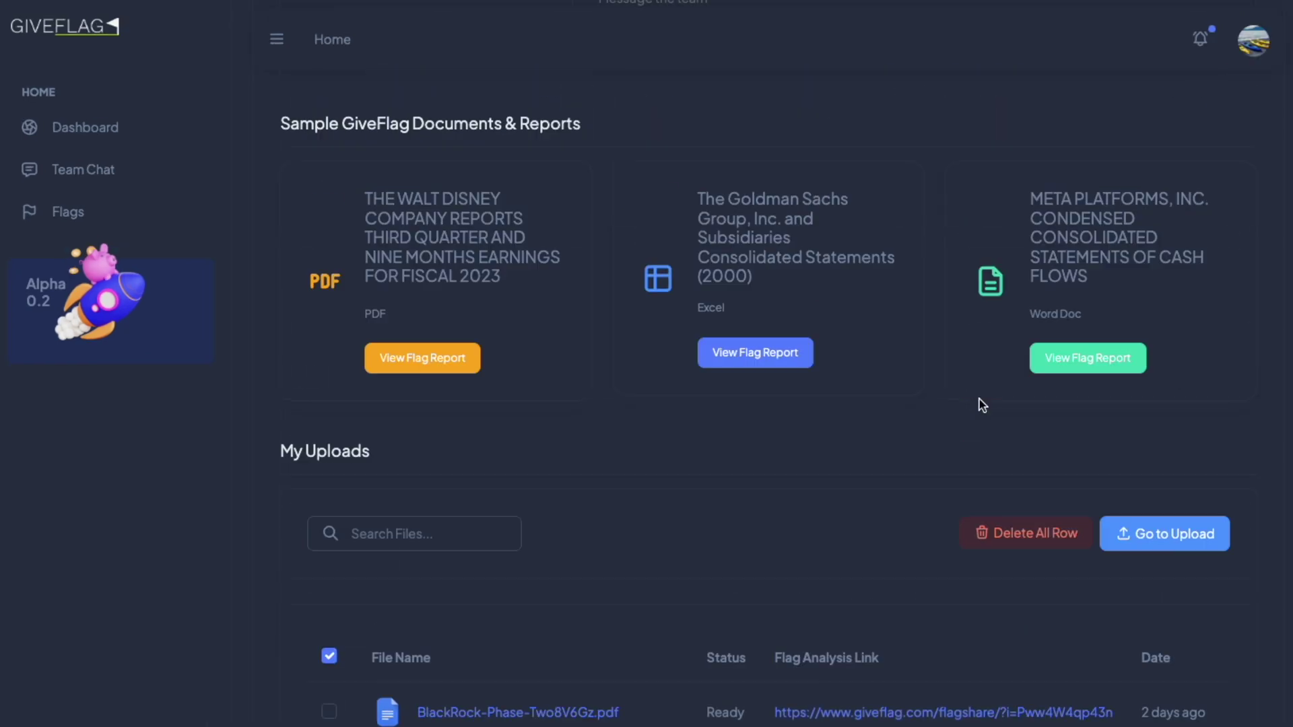
Scroll the dashboard's uploads list of Ready files, including BlackRock-Phase-Two8V6Gz.pdf and GDBLUE.pdf
scroll(980, 404, up, 8)
scroll(827, 509, down, 10)
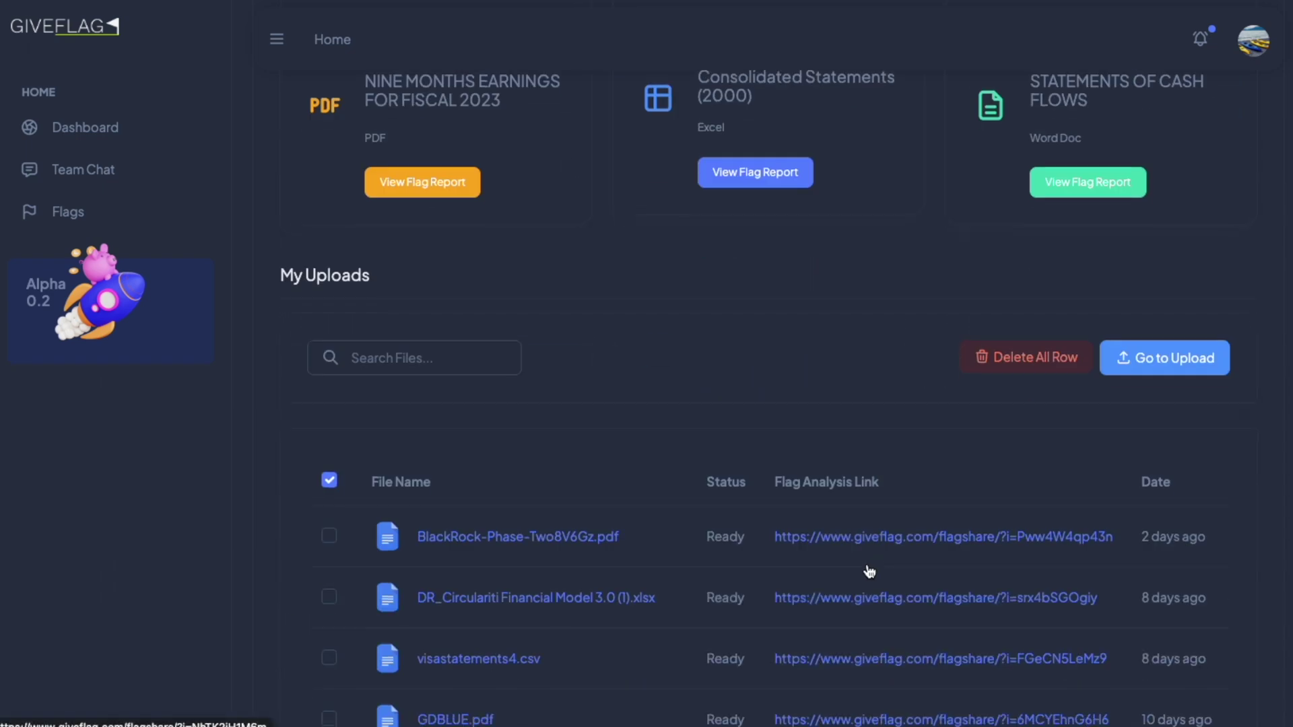
scroll(1096, 488, up, 10)
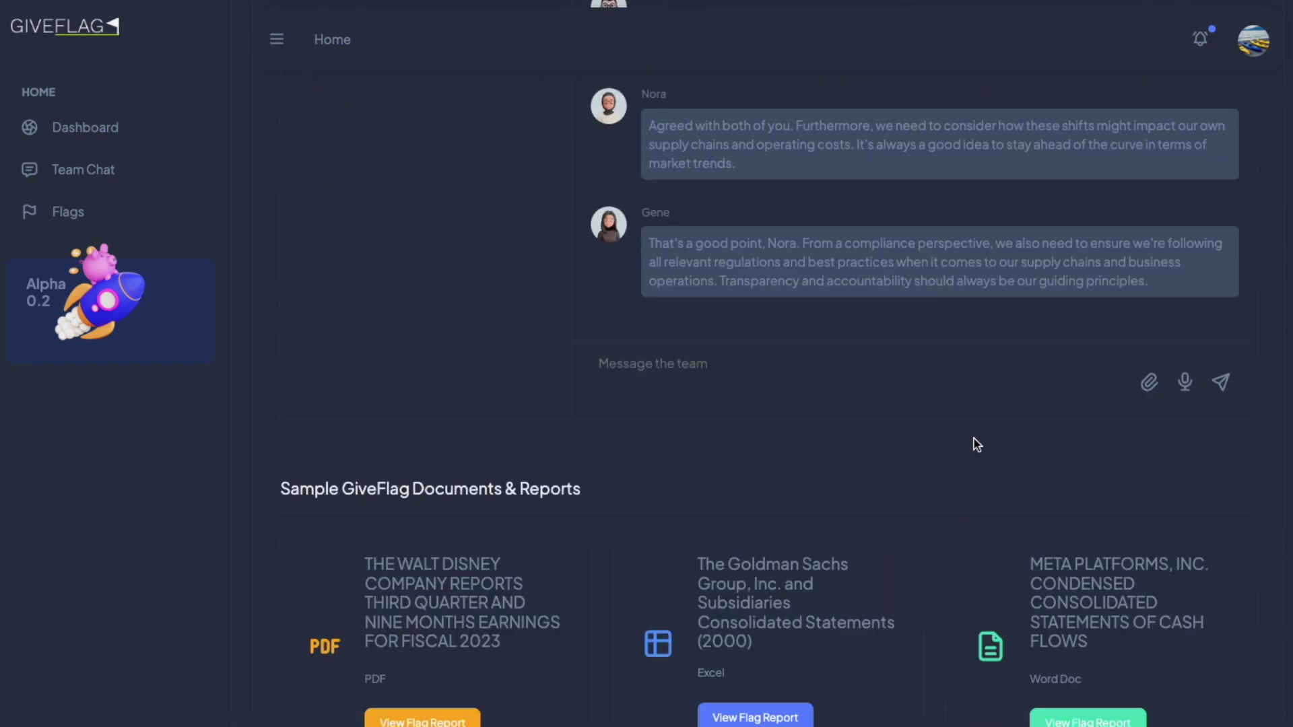